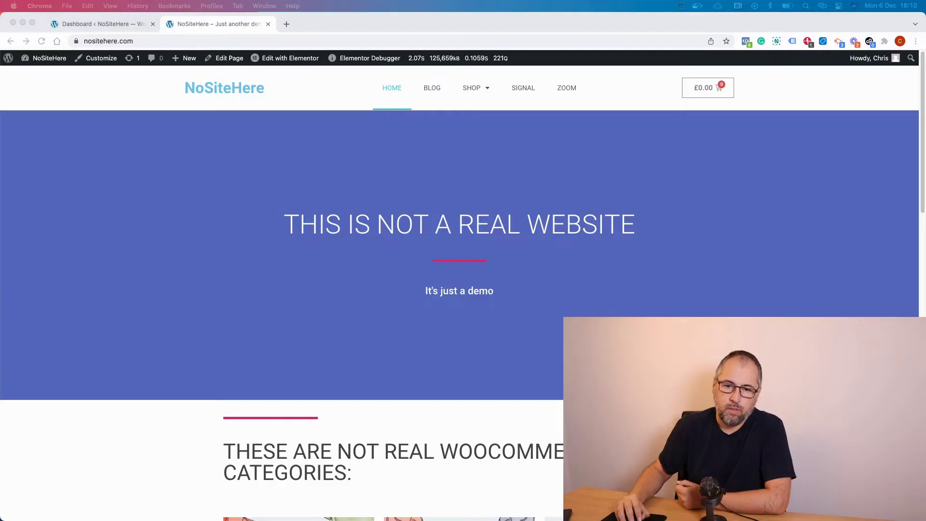
Open PixelYourSite Pro's General settings and expand the TikTok pixel section to show its pixel ID
click(121, 24)
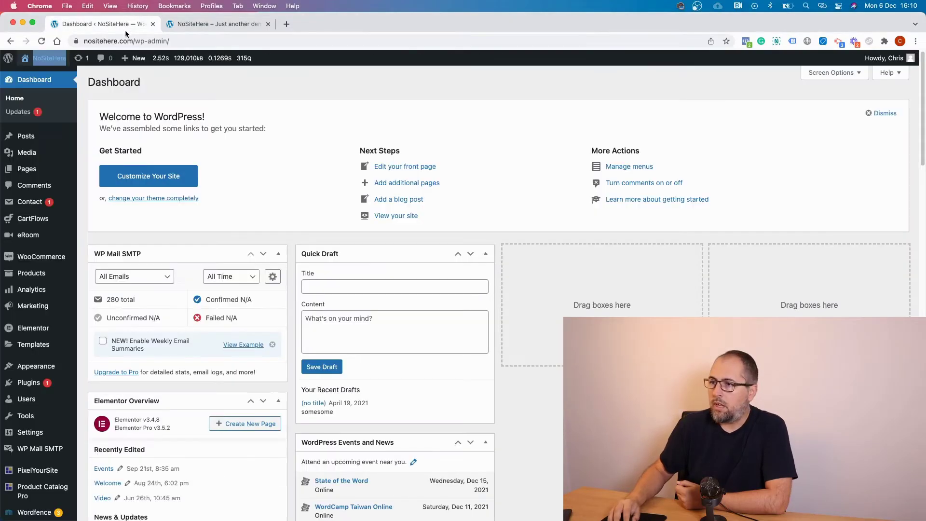
scroll(295, 232, down, 4)
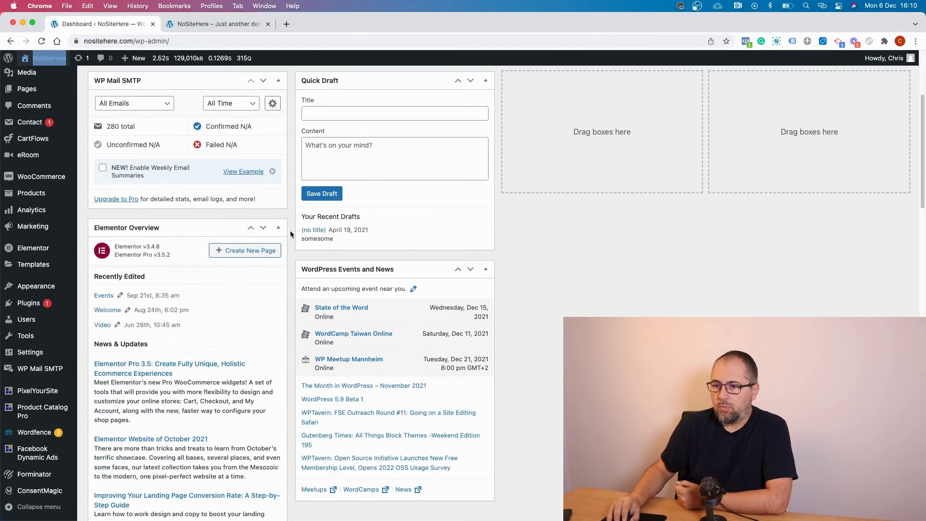
click(29, 394)
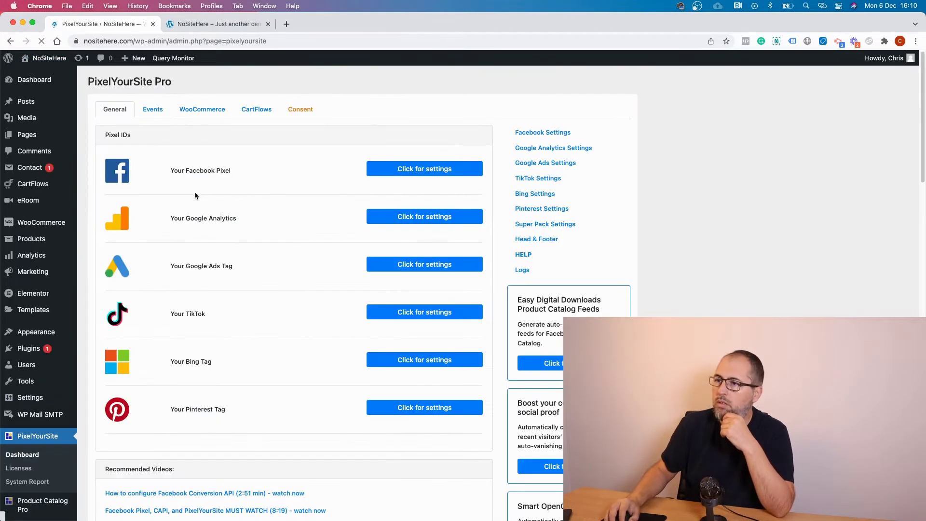
click(152, 110)
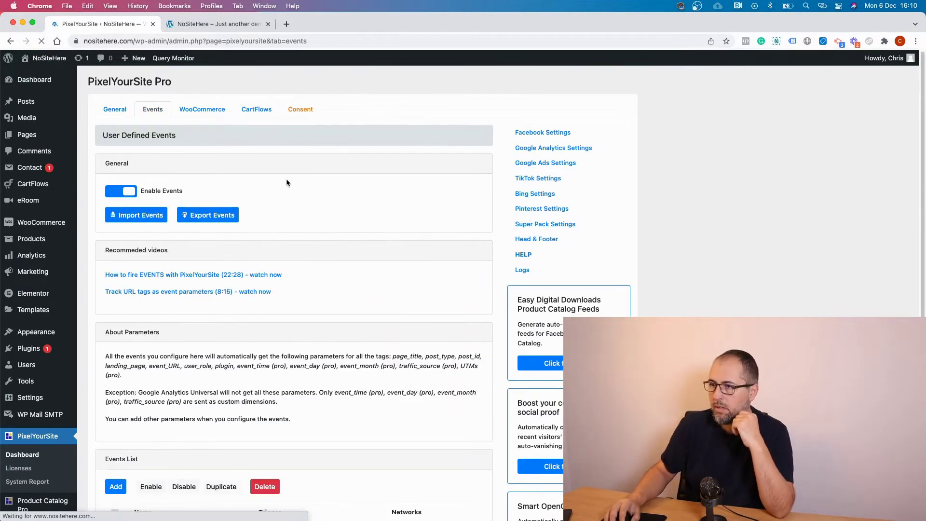
click(114, 112)
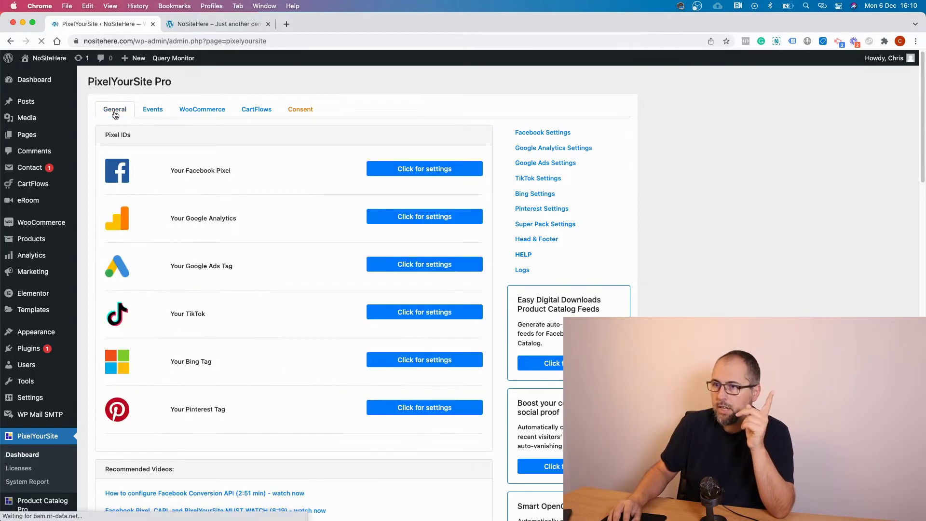
click(400, 314)
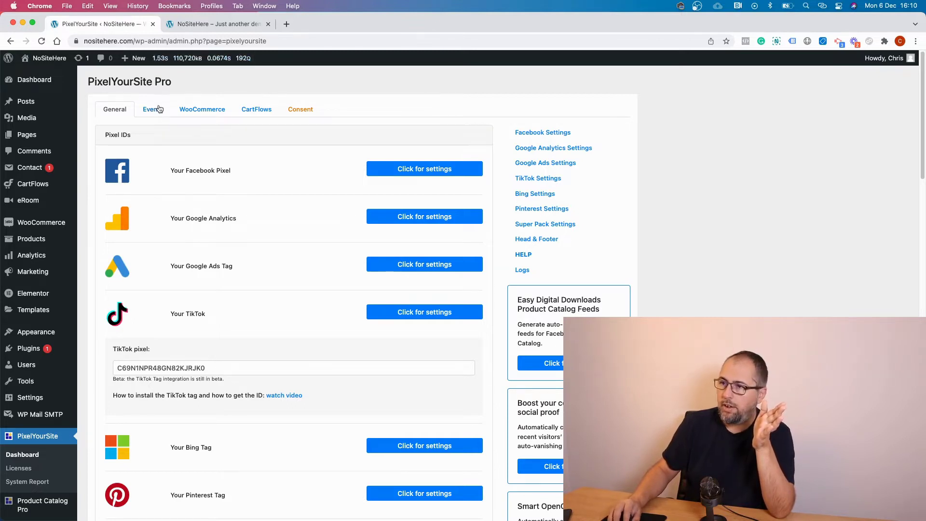
Add a new event in the Events tab and name it 'TT Test'
click(157, 110)
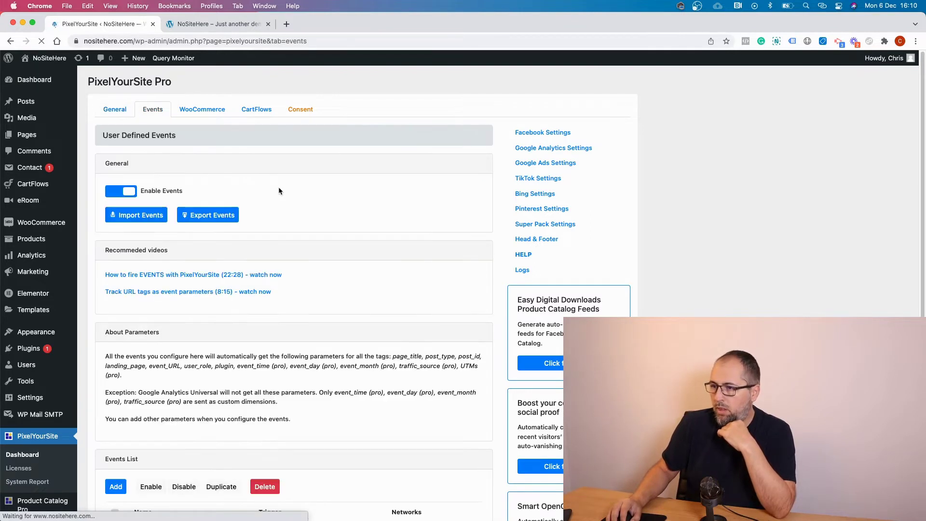
scroll(279, 191, down, 5)
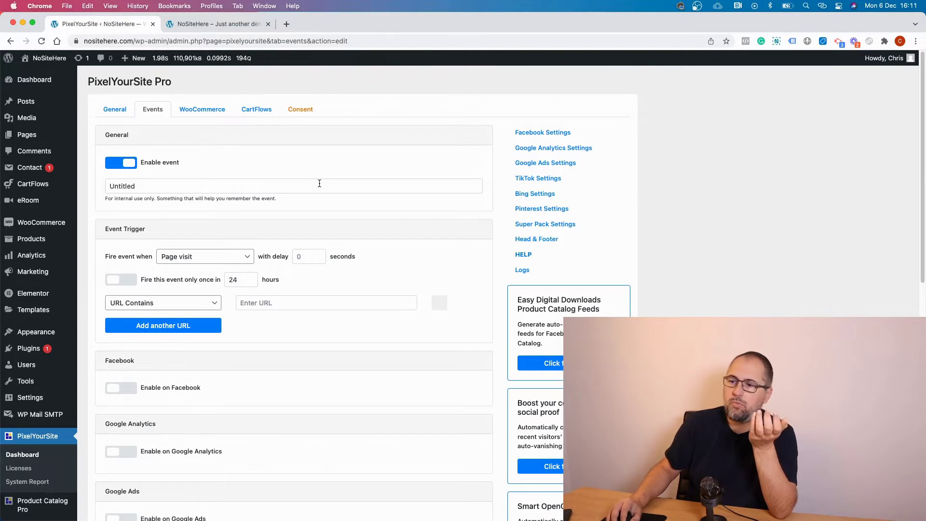
double_click(319, 183)
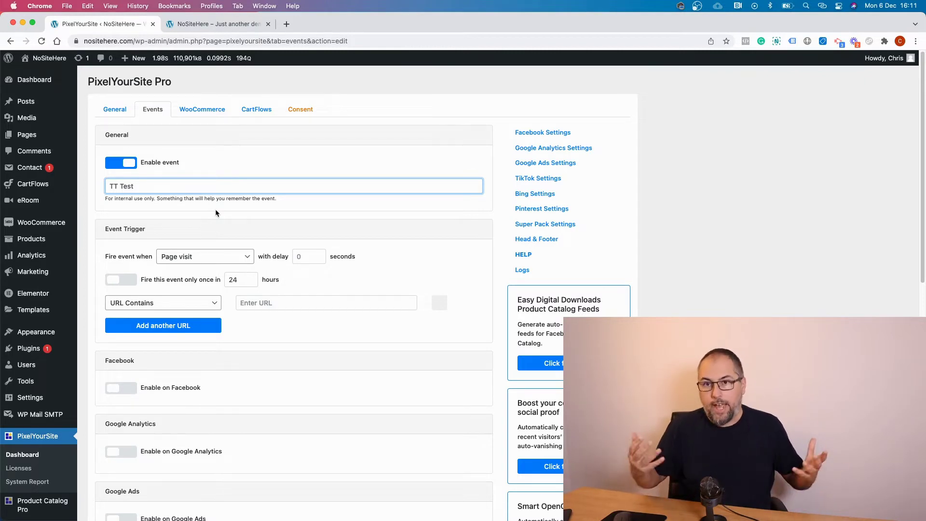
scroll(216, 213, down, 2)
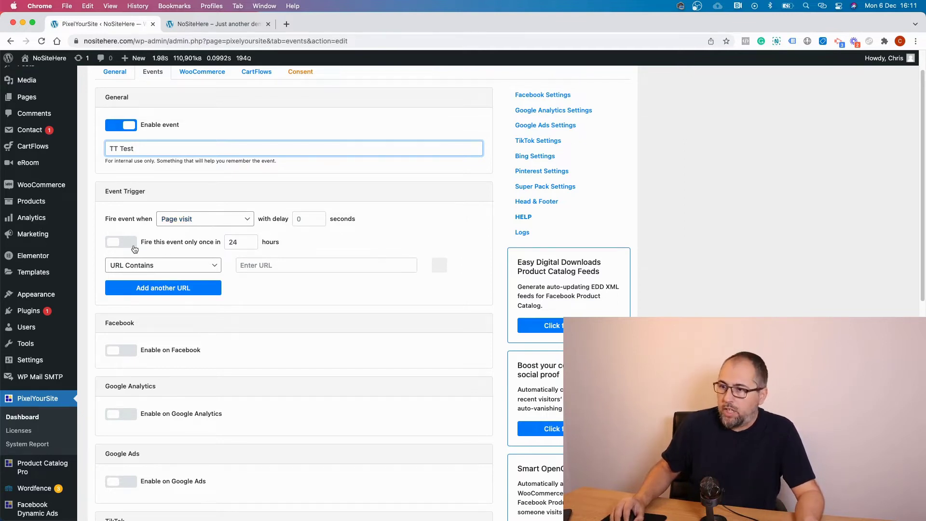
Set the TT Test event's 'Fire event when' trigger to 'Click on CSS selector'
click(145, 272)
click(139, 223)
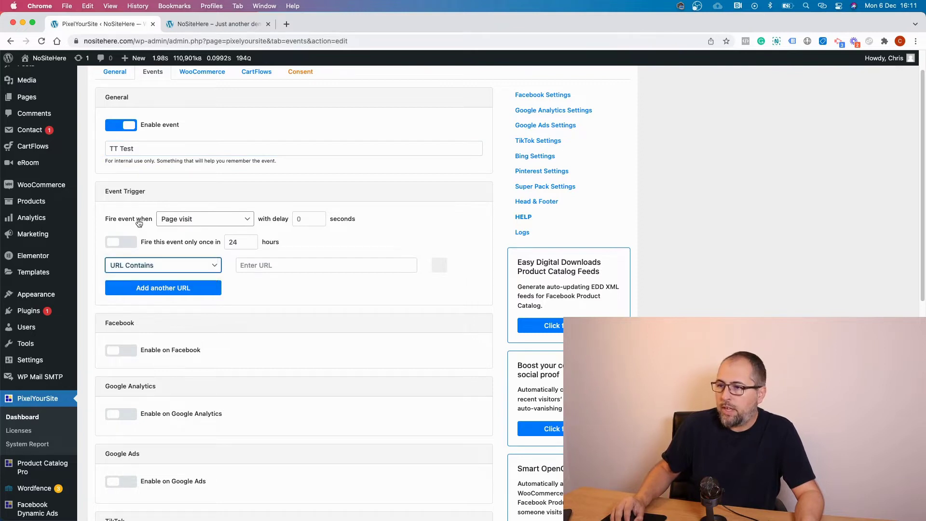
click(190, 226)
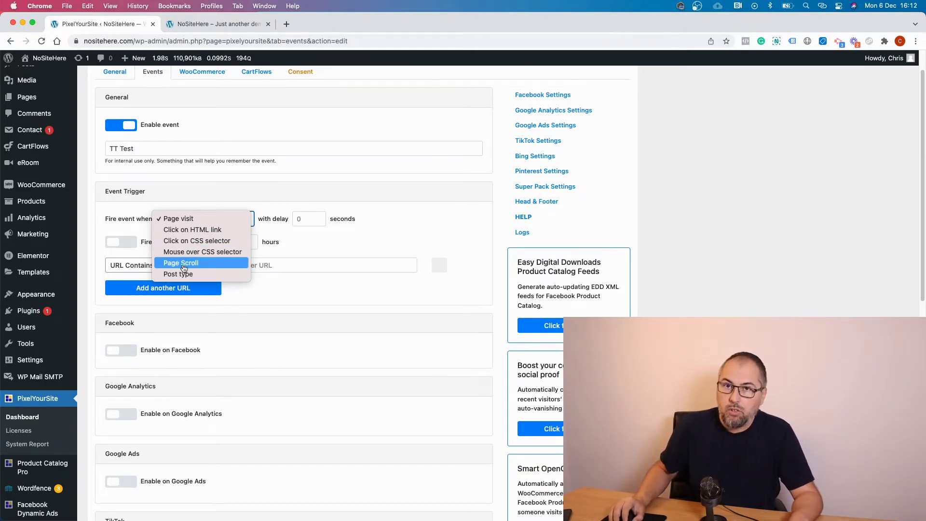
click(197, 240)
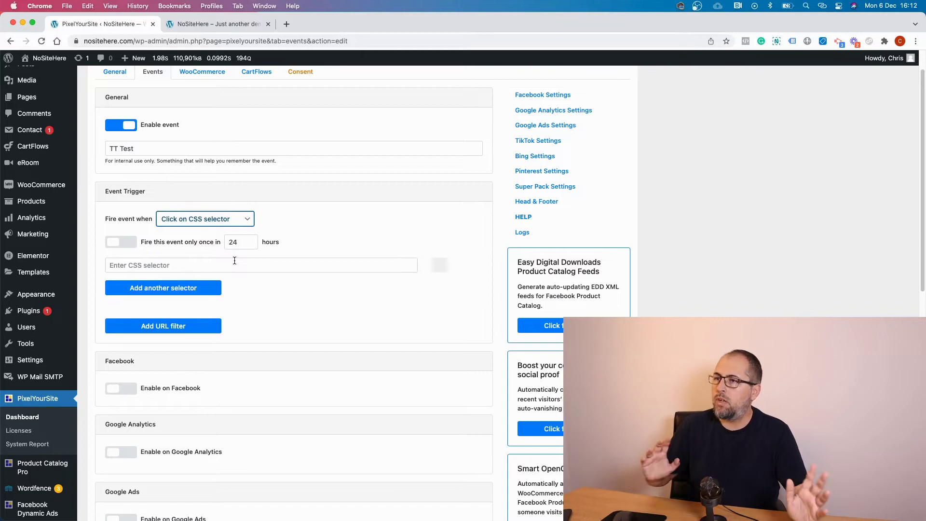
Go to the Signal page on NoSiteHere and scroll to the Track Forms form's Send Message button
click(198, 24)
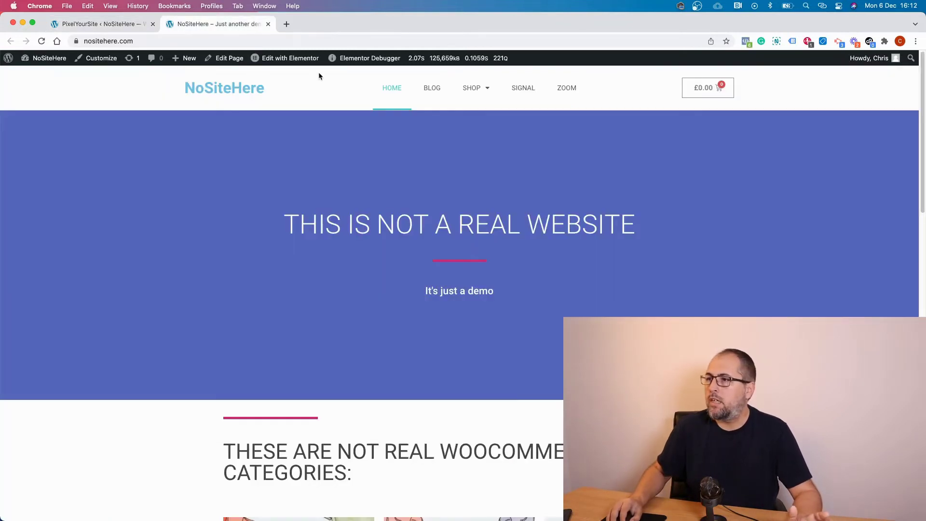
mouse_move(466, 92)
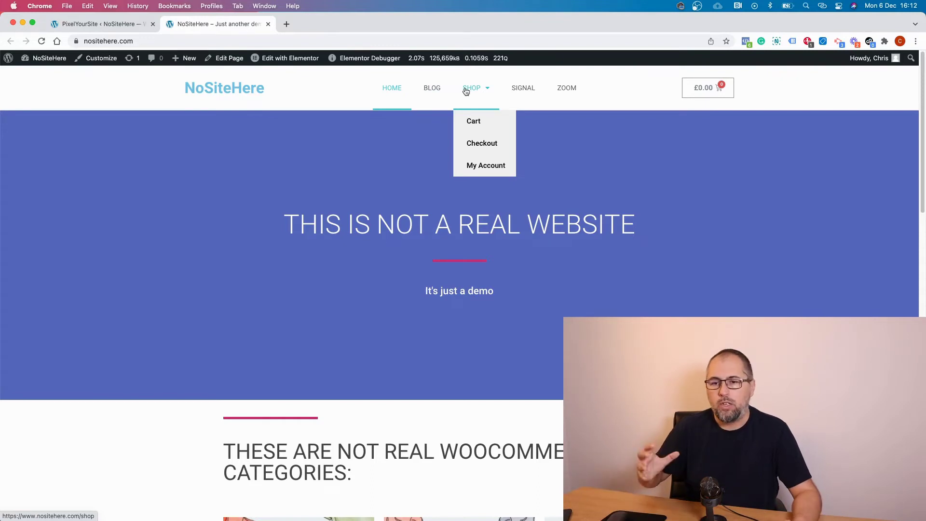
click(517, 92)
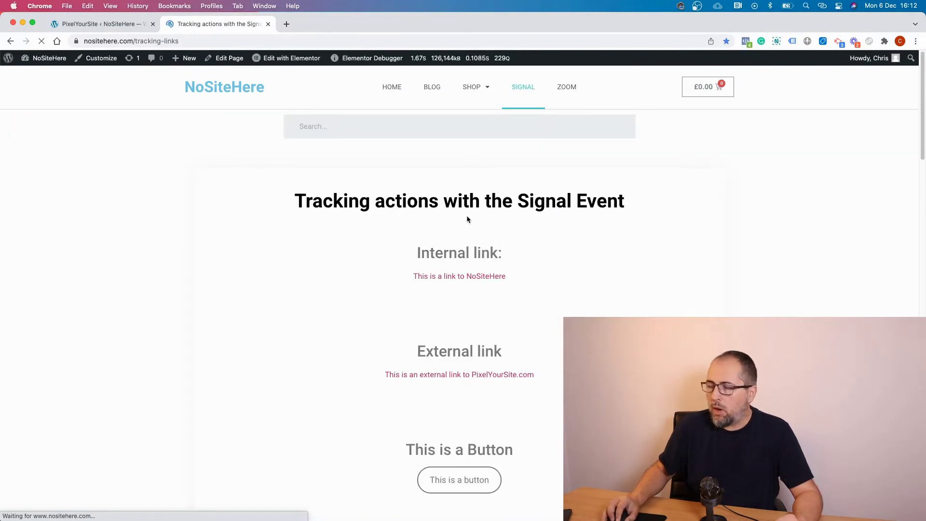
scroll(467, 216, down, 15)
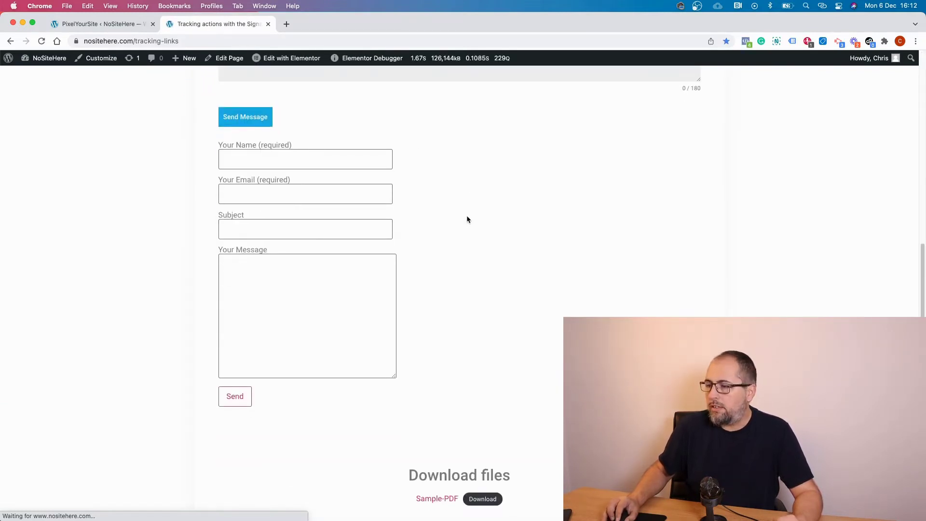
scroll(467, 219, down, 3)
scroll(467, 220, up, 2)
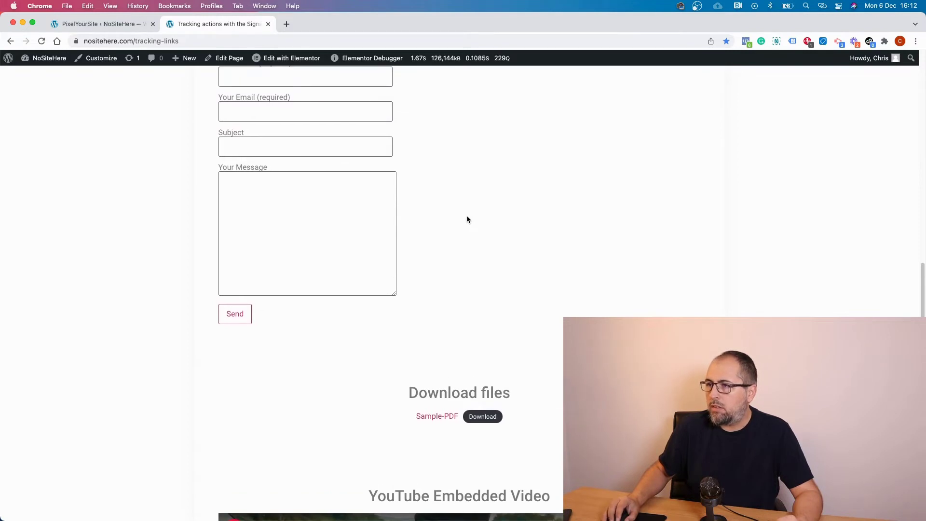
scroll(467, 220, up, 7)
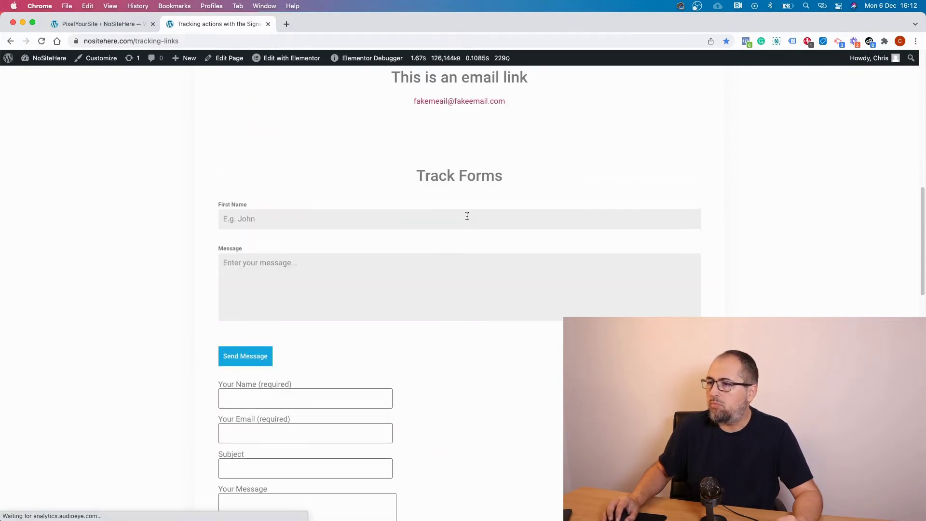
scroll(467, 216, down, 1)
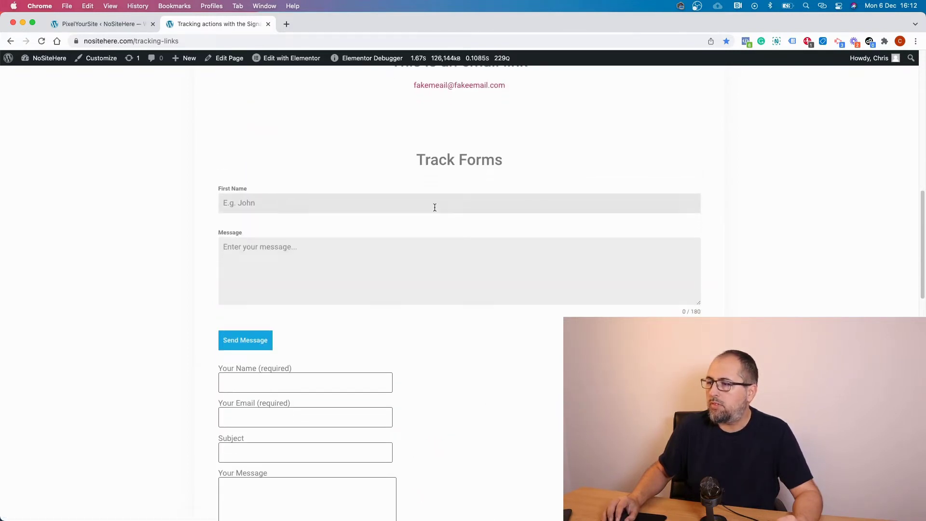
Inspect the Send Message button in DevTools and copy its 'forminator-button-submit' class name
right_click(250, 348)
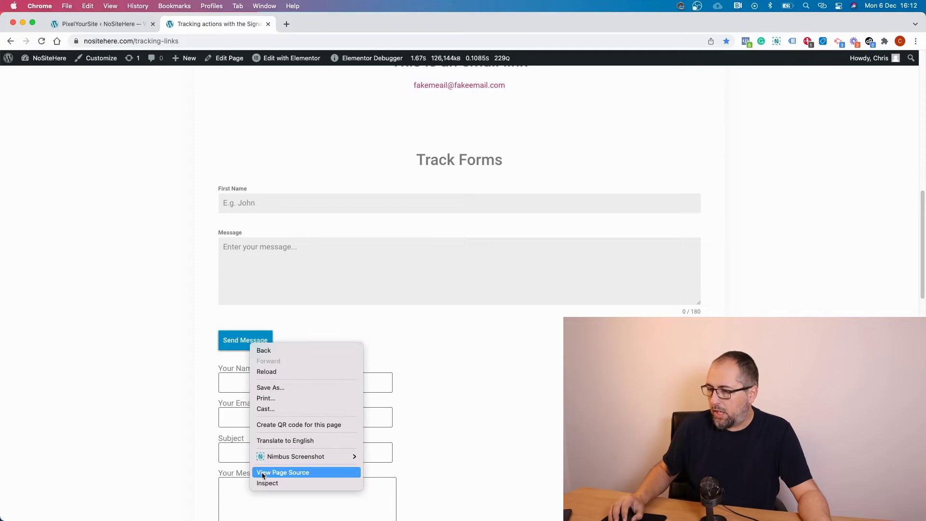
click(266, 483)
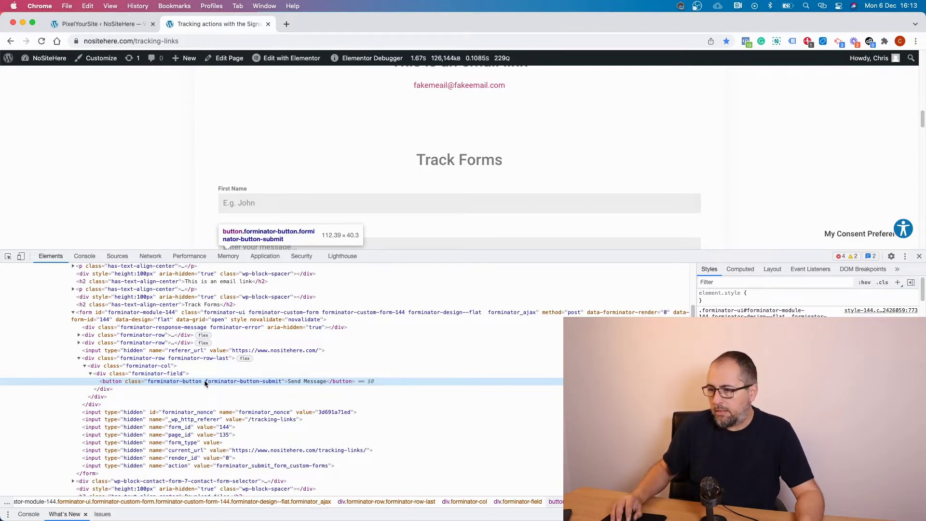
double_click(210, 383)
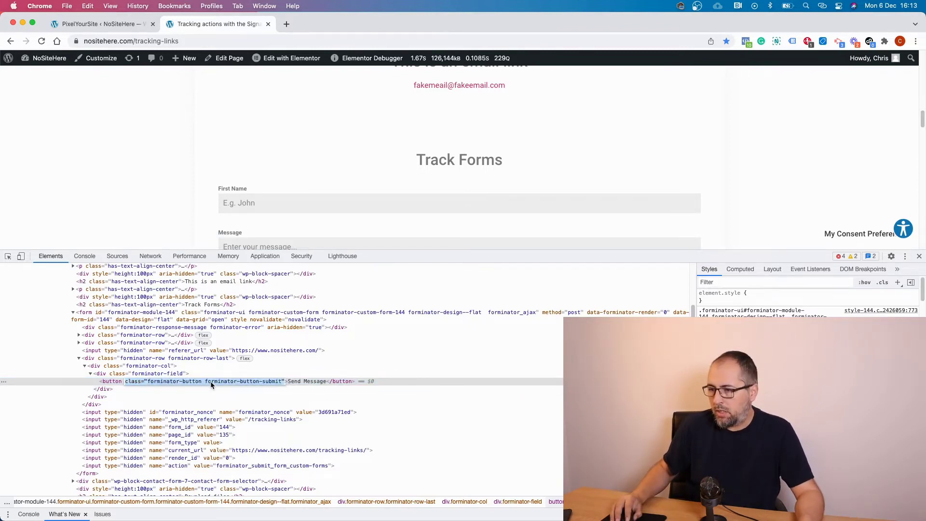
click(208, 383)
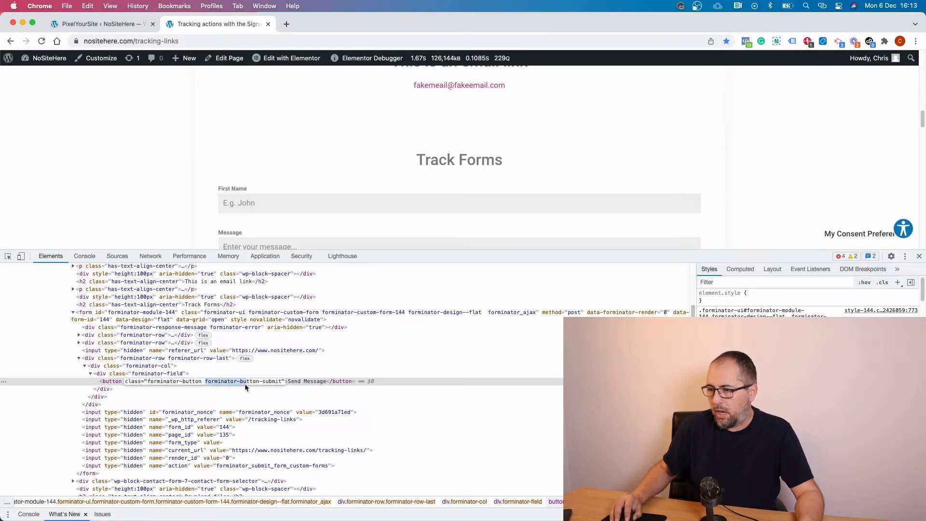
drag(247, 384, 281, 384)
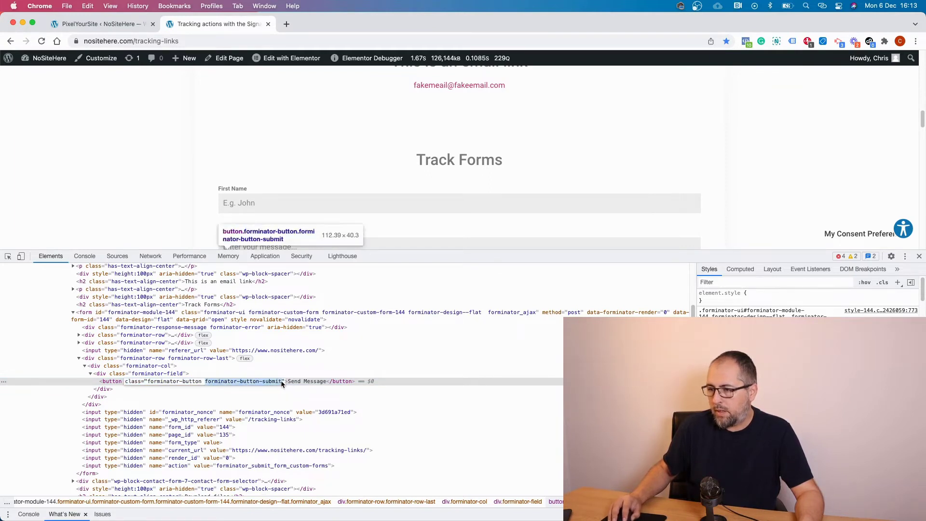
right_click(280, 383)
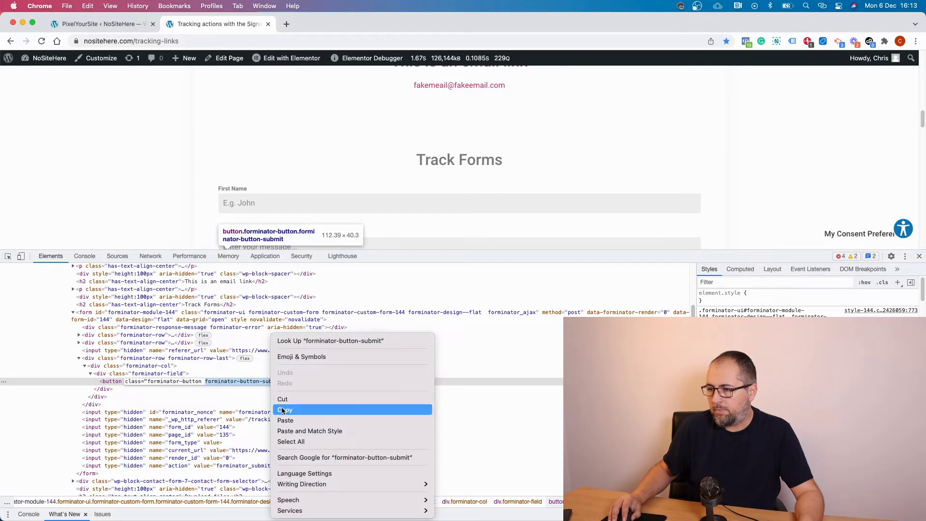
click(284, 408)
Set the TT Test CSS selector to '.forminator-button-submit', then close DevTools on the Track Forms page
click(113, 29)
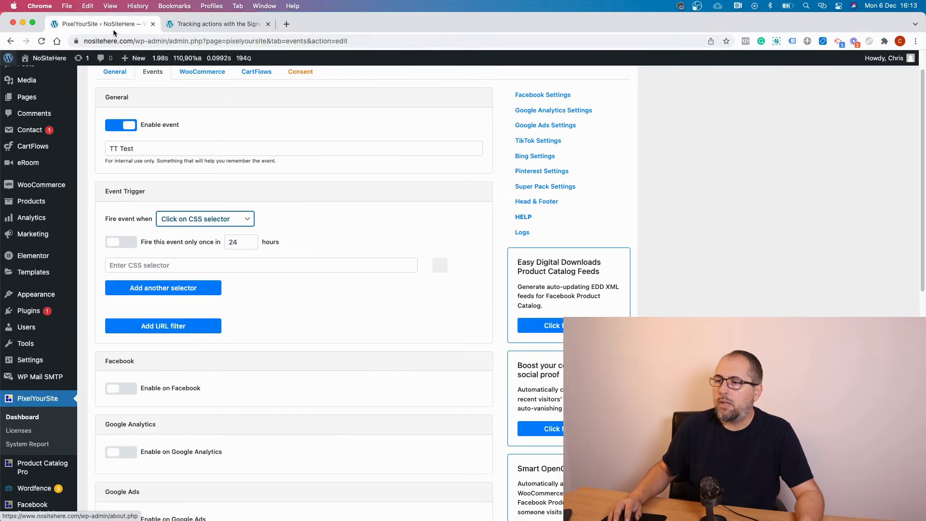
click(293, 263)
right_click(292, 263)
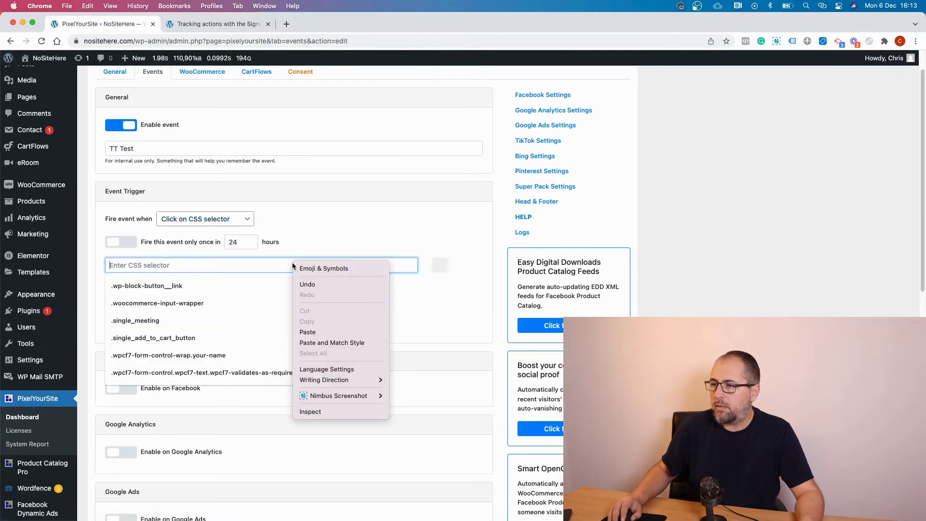
click(305, 332)
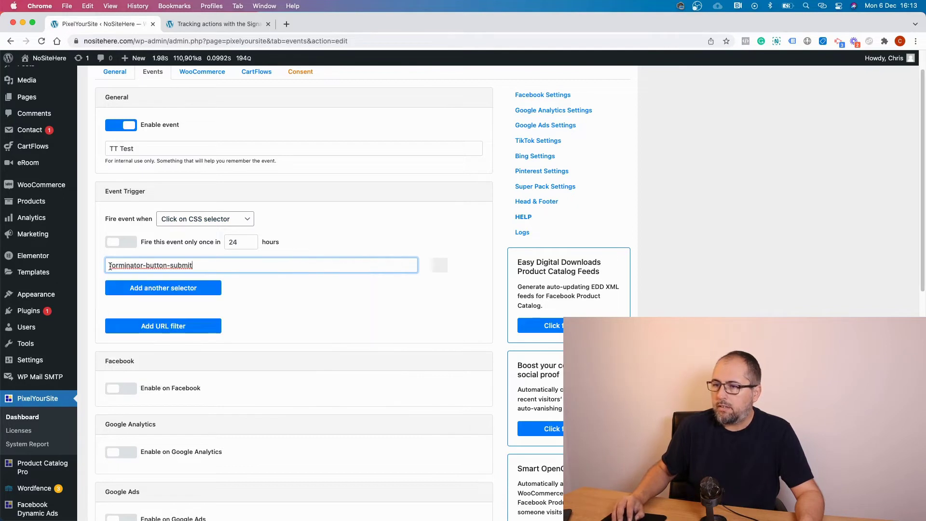
click(109, 266)
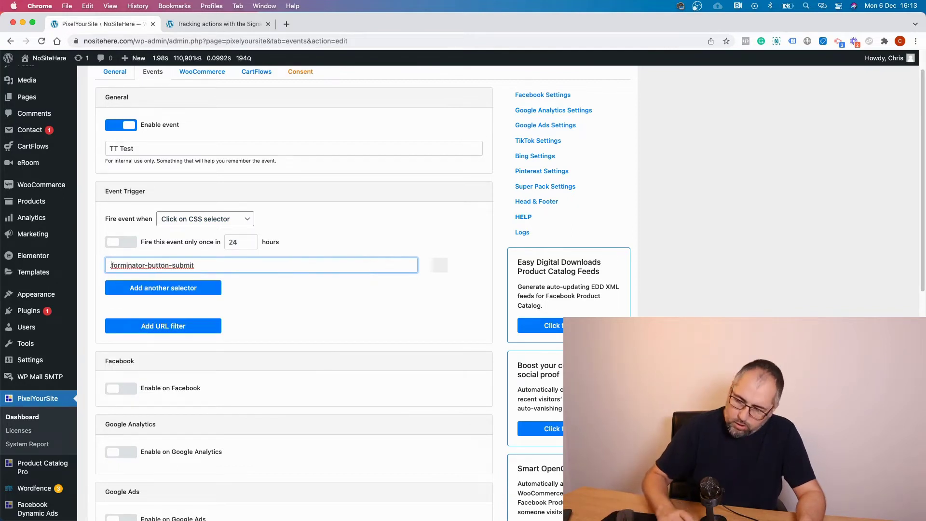
text(.)
click(290, 326)
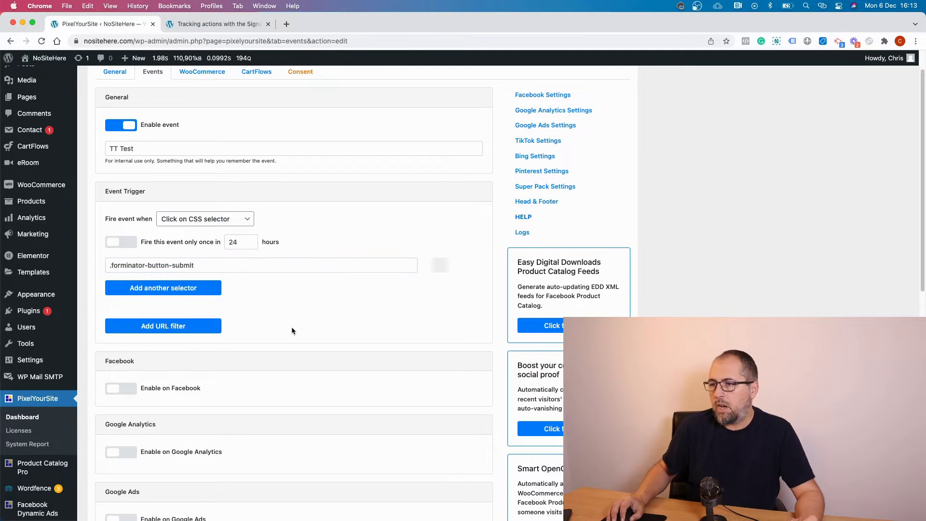
click(228, 26)
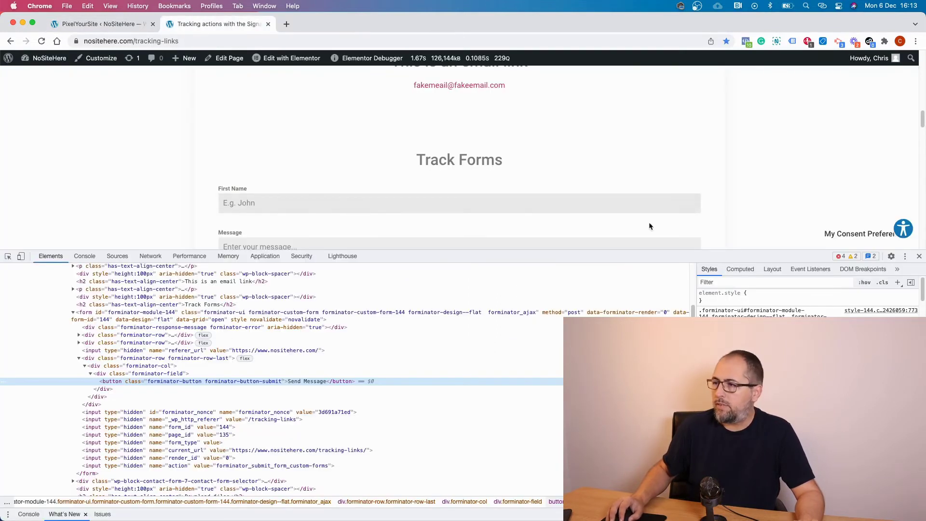
click(920, 256)
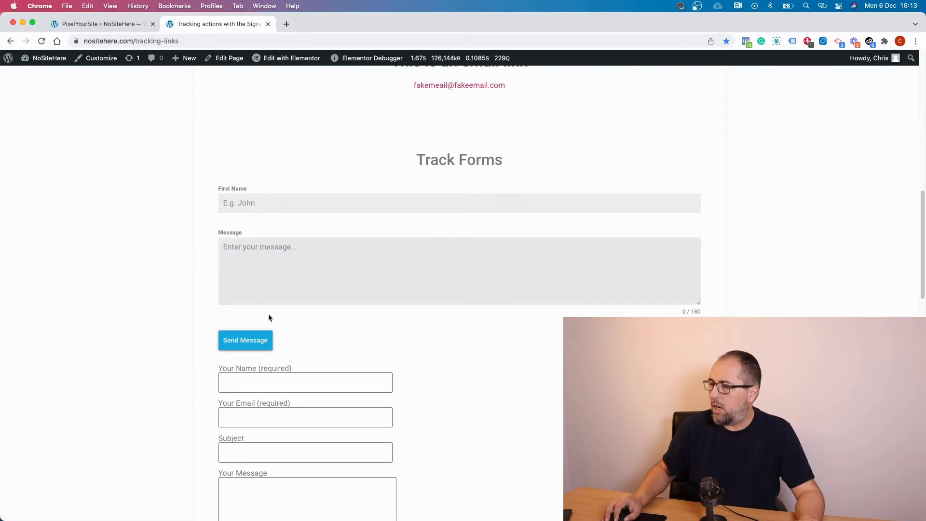
Enable TikTok for TT Test with event type SubmitForm and save the event
click(97, 27)
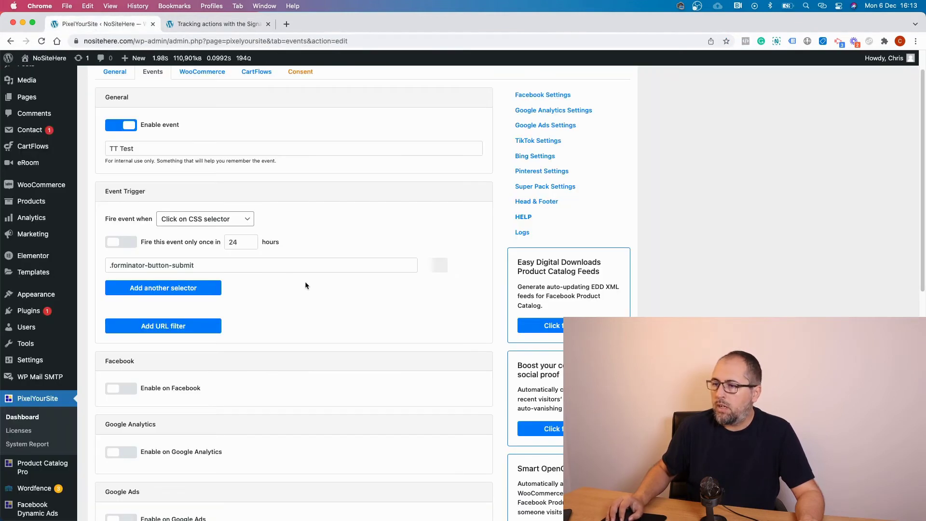
scroll(305, 281, down, 5)
scroll(305, 282, down, 5)
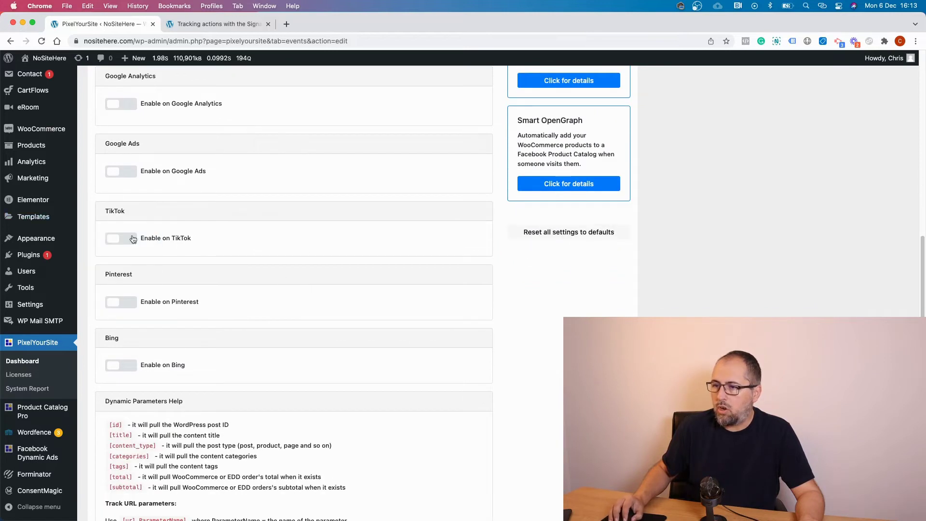
click(133, 240)
scroll(216, 239, down, 2)
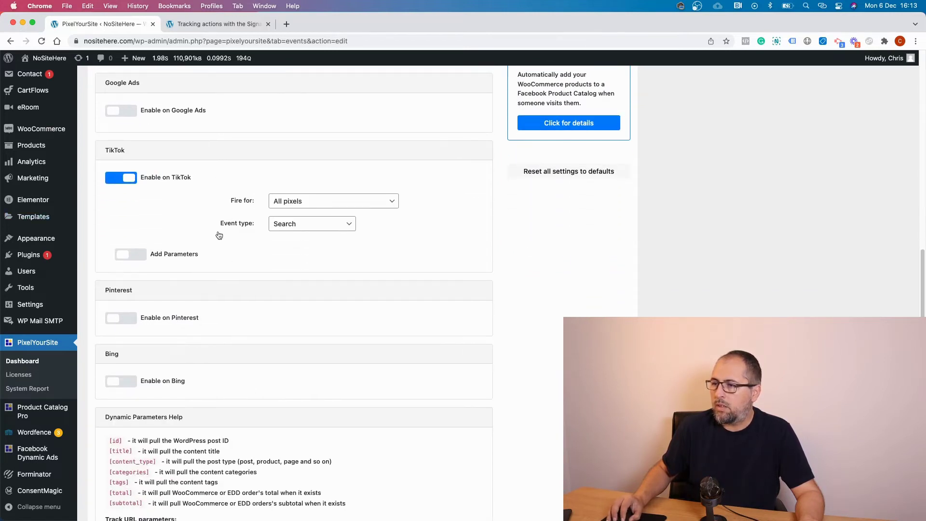
click(298, 224)
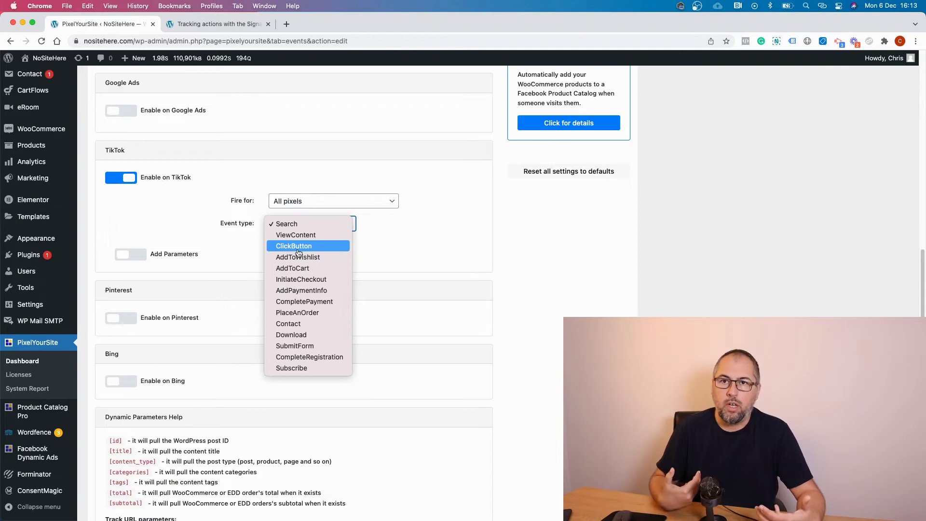
click(321, 351)
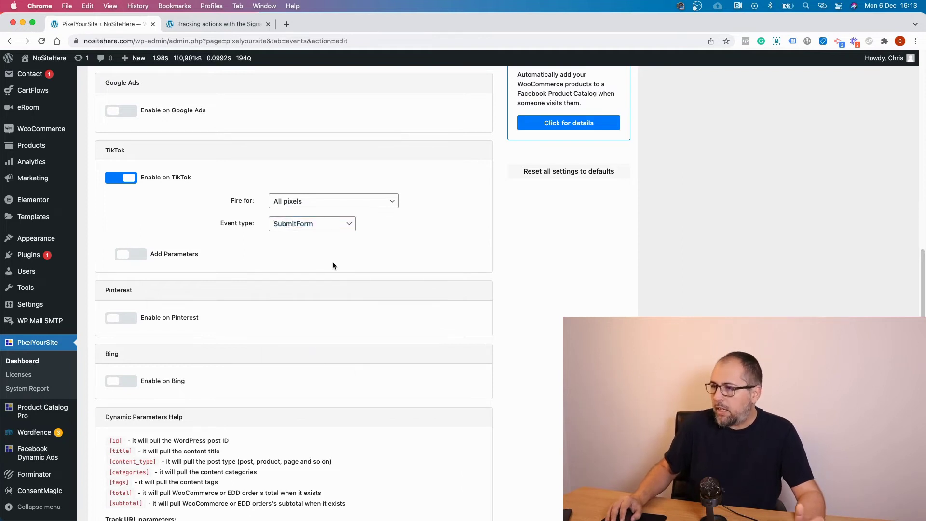
scroll(334, 261, down, 3)
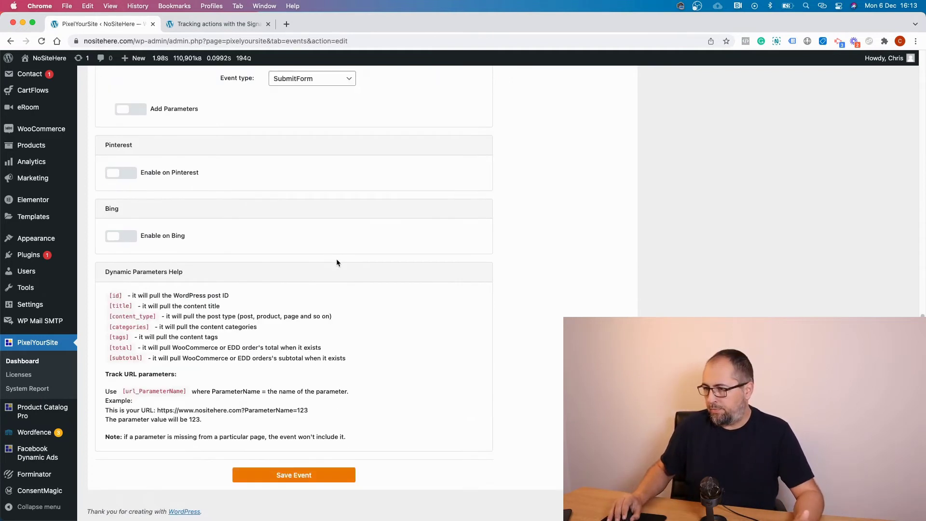
click(279, 475)
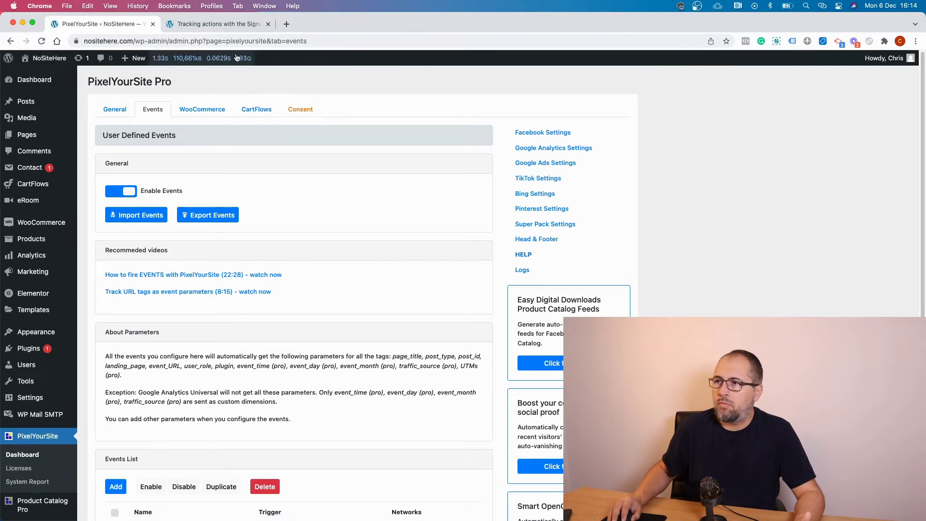
Reload Track Forms, enter a saved first name and message 'message', and check Pixel Helper shows 0 pixels
click(215, 23)
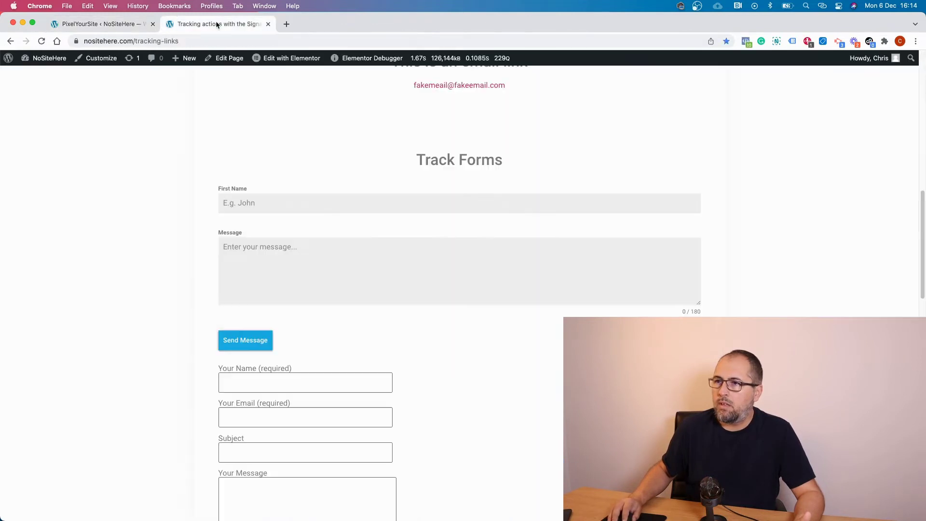
click(42, 41)
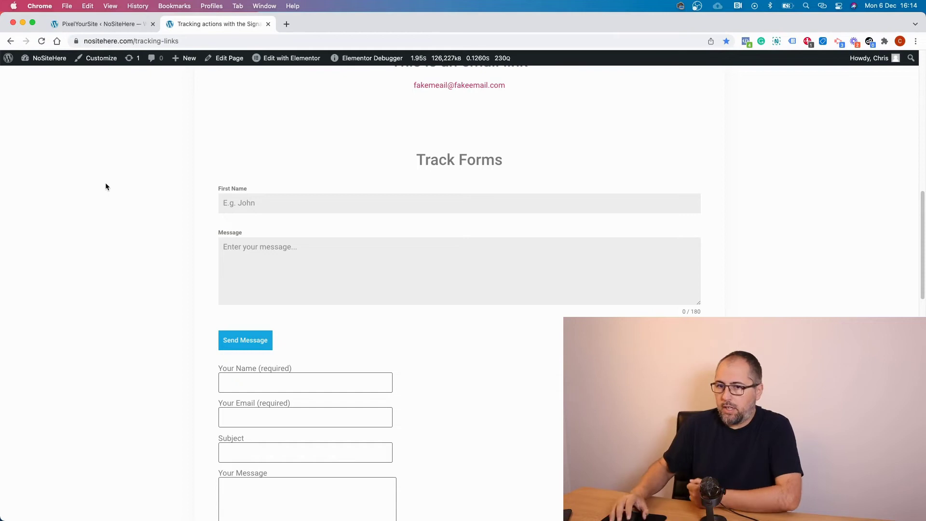
click(534, 205)
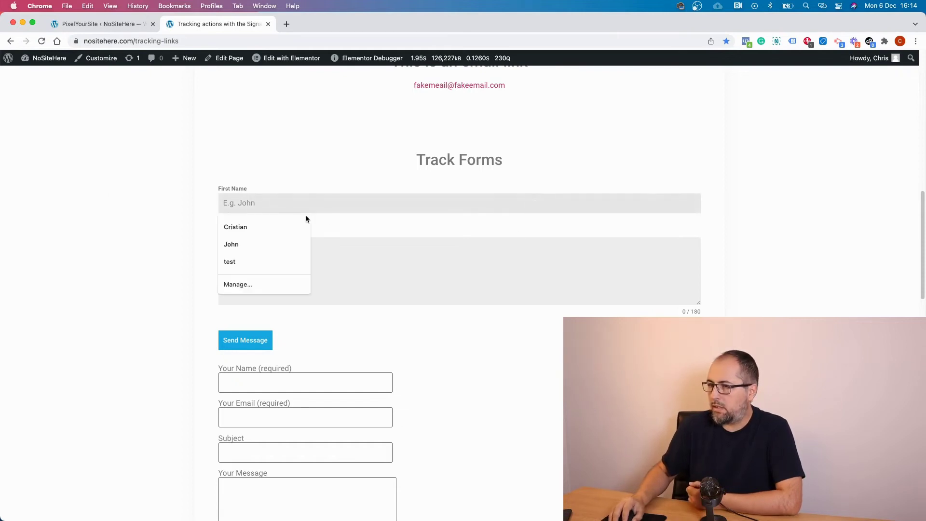
click(260, 226)
click(271, 259)
text(message)
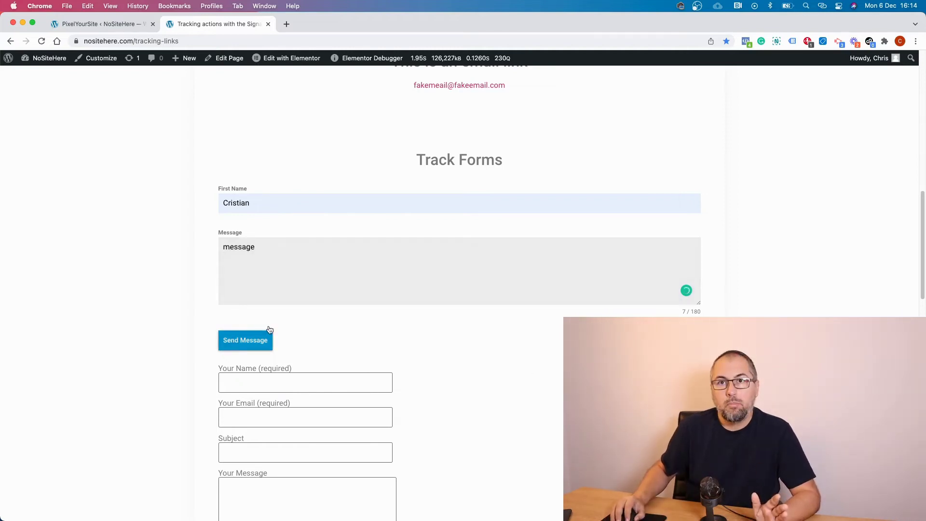
click(870, 42)
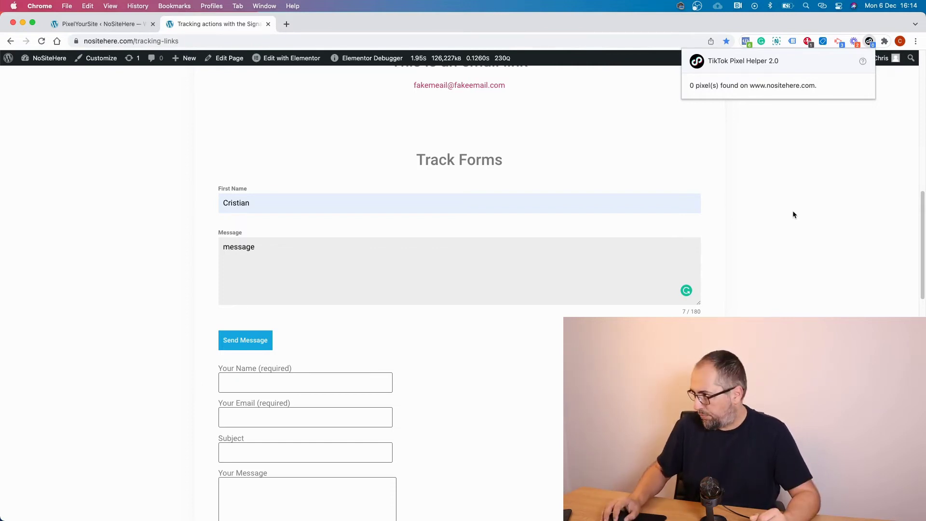
Submit the form and expand Pixel Helper's Submit Form event, which warns the content ID is empty
click(689, 185)
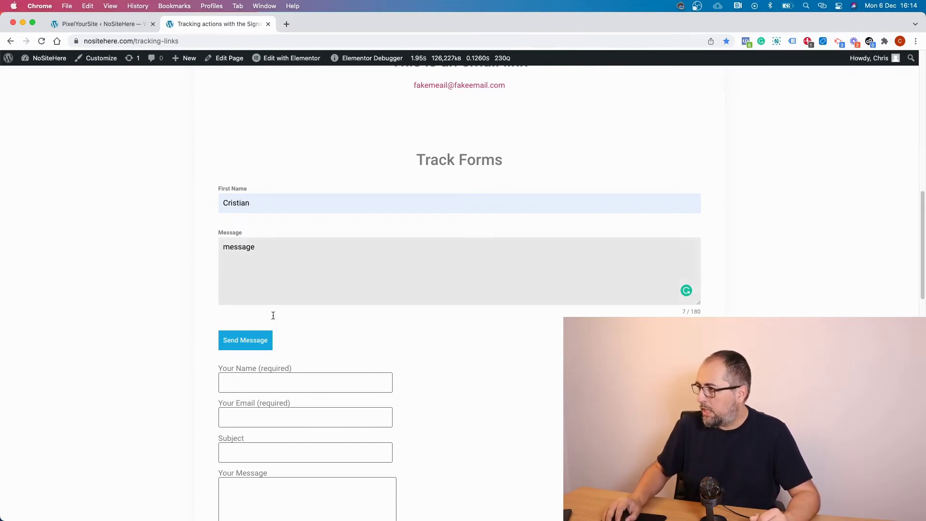
click(250, 342)
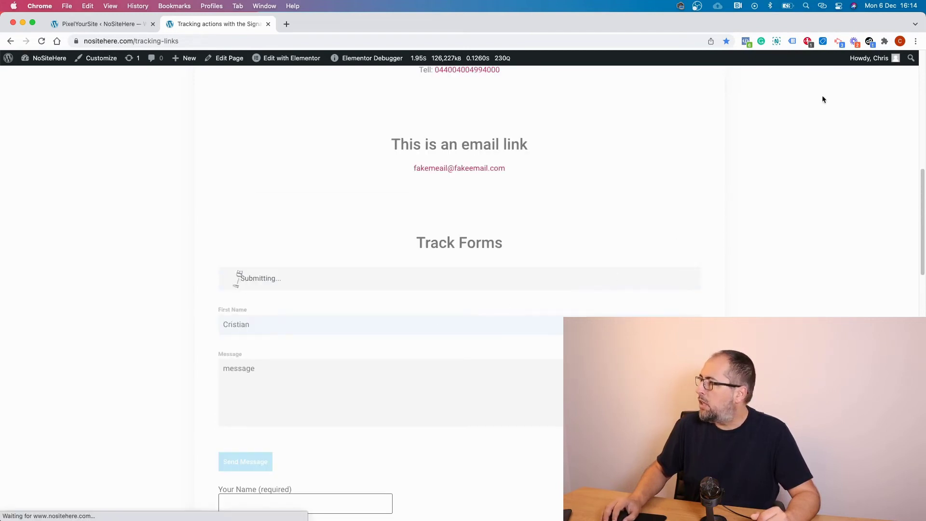
click(870, 42)
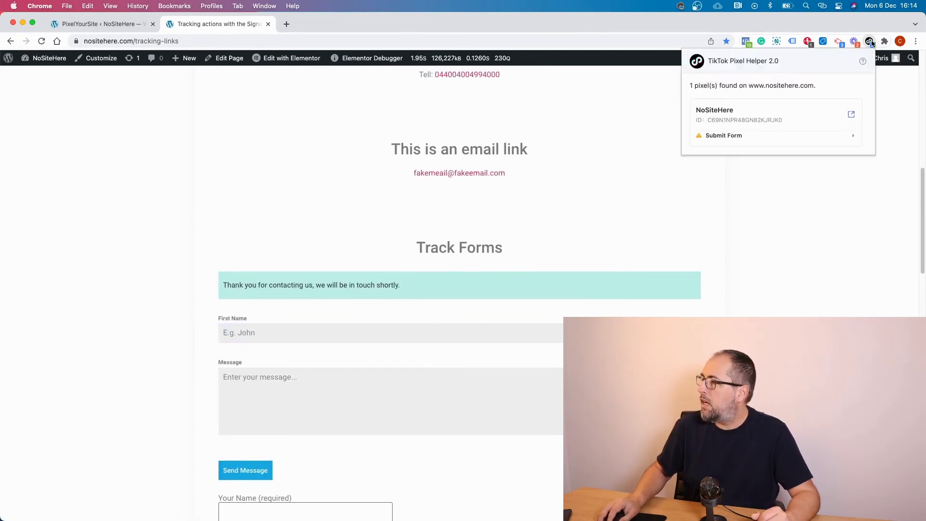
click(741, 139)
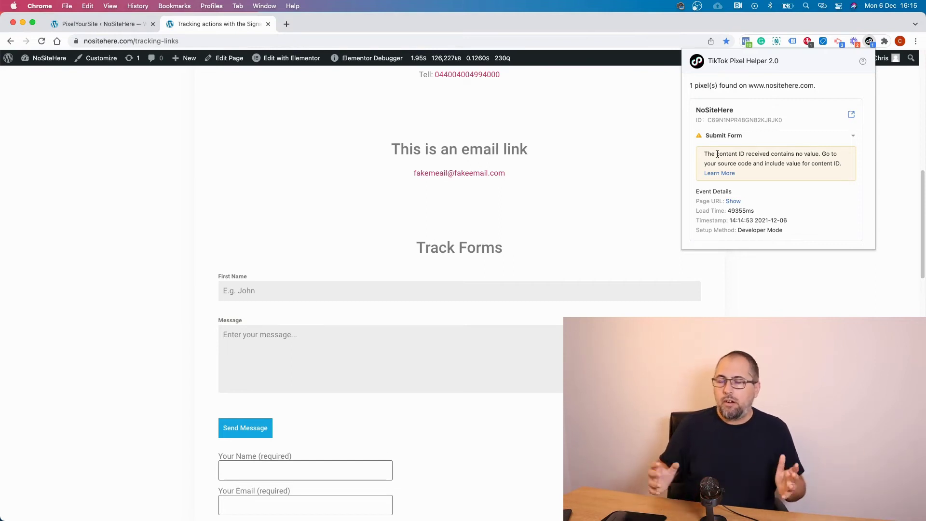
Reopen the TT Test event and add a TikTok custom parameter named content_id
click(116, 26)
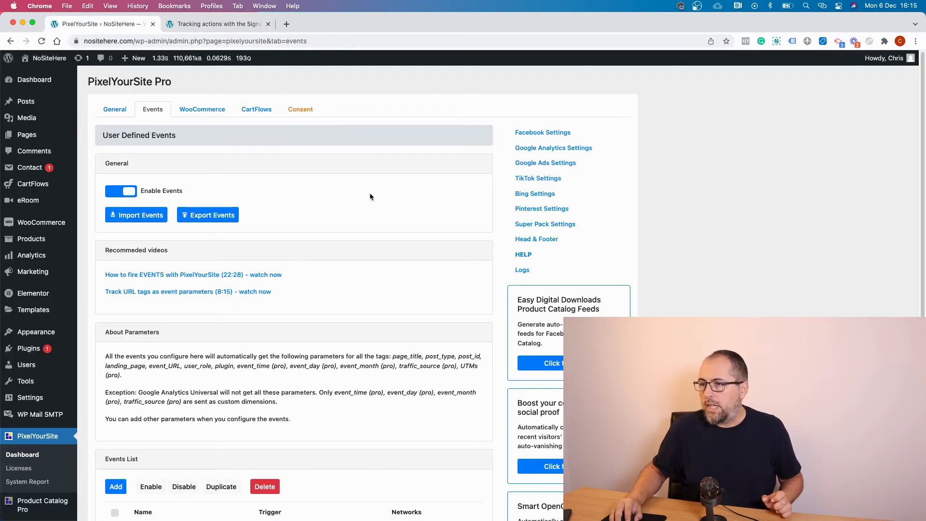
scroll(393, 205, down, 5)
click(145, 344)
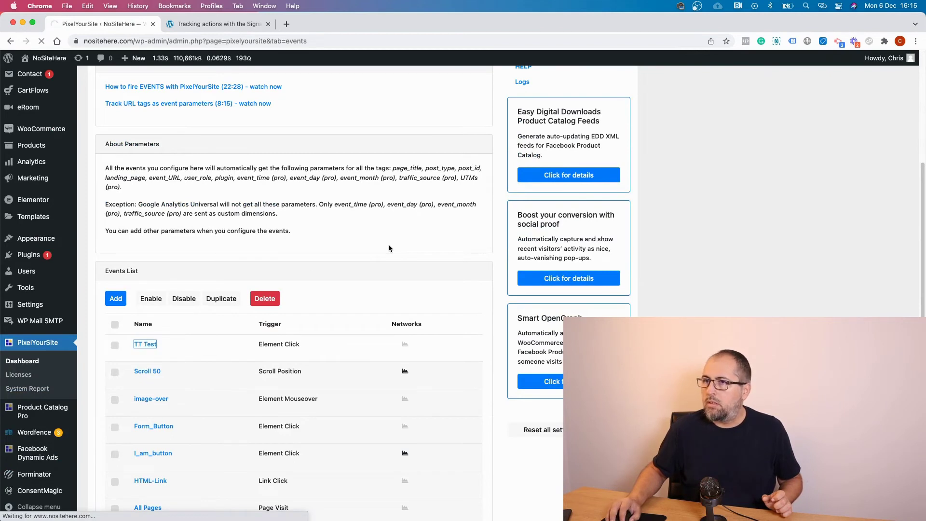
scroll(389, 248, down, 7)
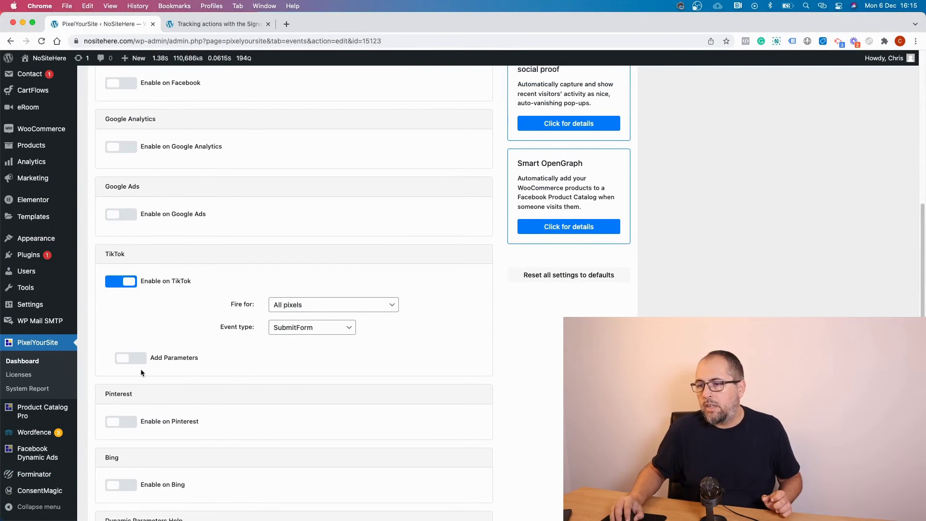
click(135, 361)
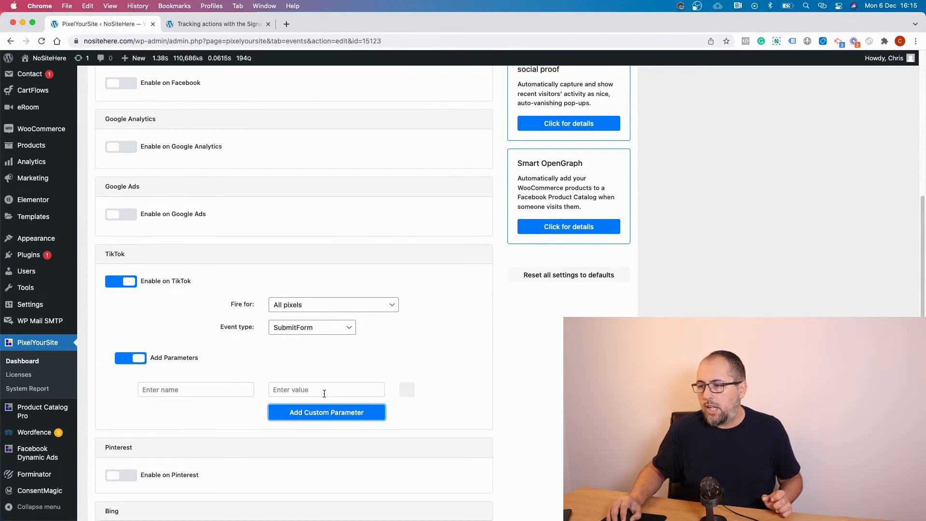
click(209, 390)
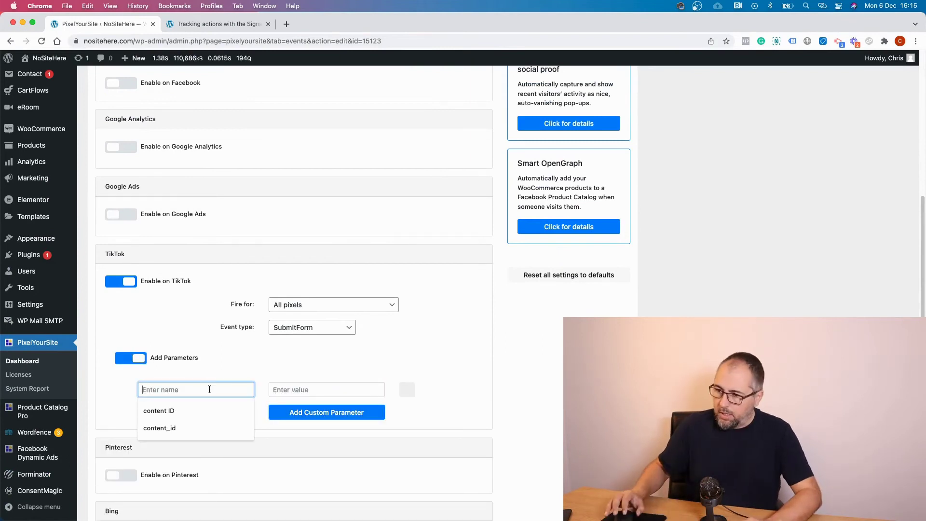
text(content_id)
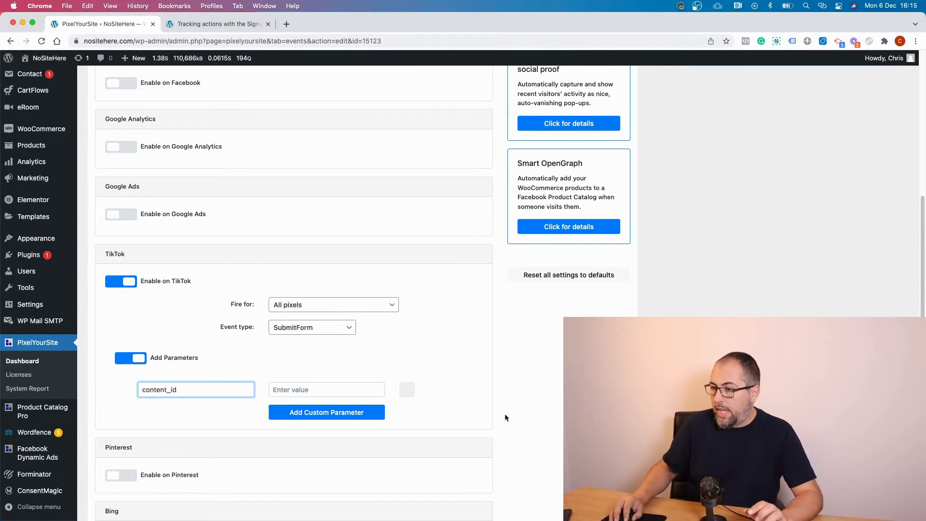
click(489, 369)
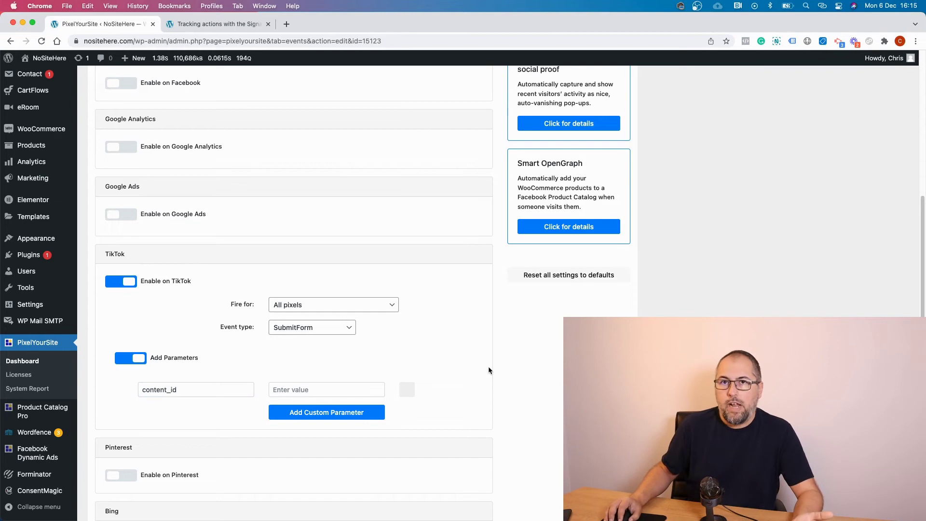
Copy the [id] placeholder from the Dynamic Parameters Help text
scroll(489, 369, down, 3)
scroll(488, 370, down, 5)
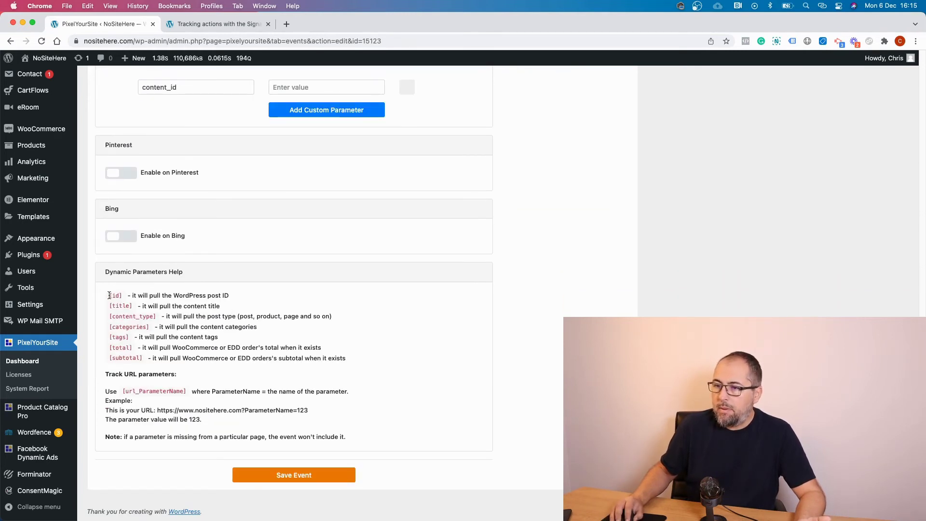
drag(109, 295, 117, 296)
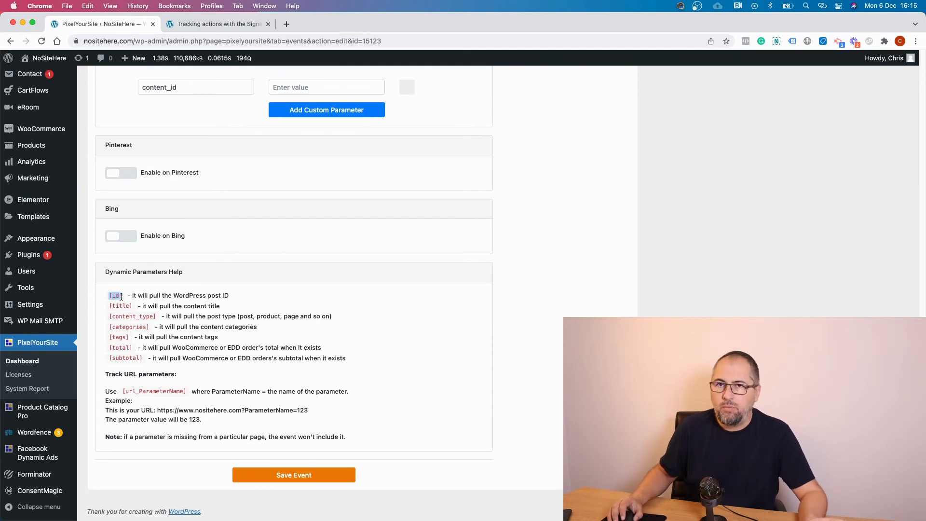
right_click(118, 297)
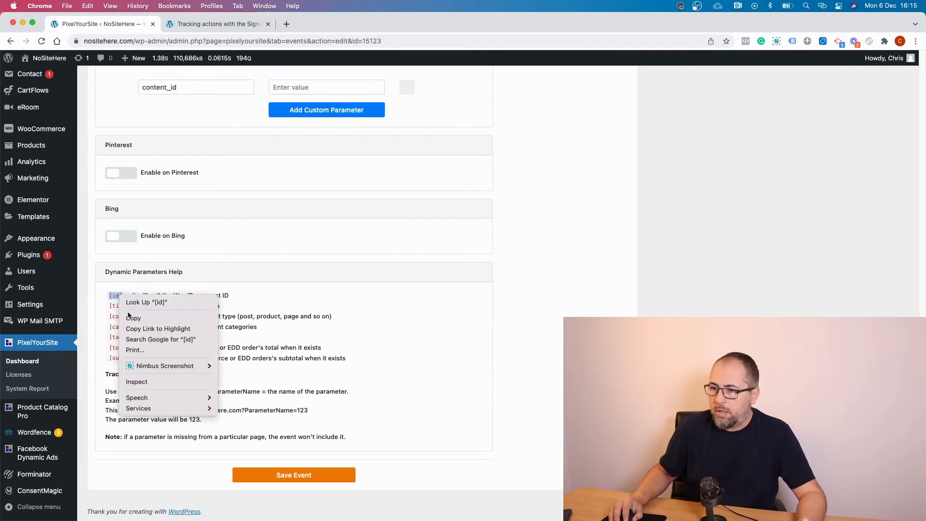
click(131, 315)
Paste [id] as the content_id value and save the event
scroll(144, 301, up, 7)
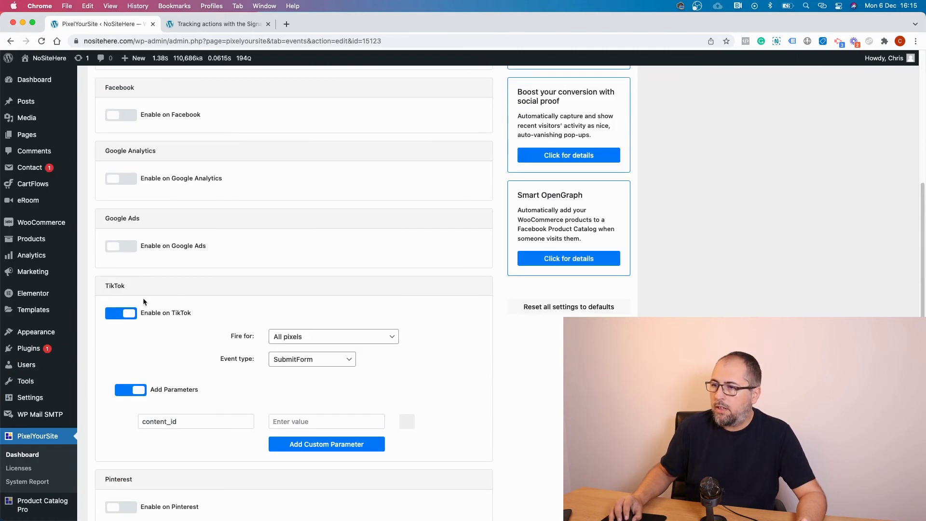
click(304, 418)
right_click(306, 424)
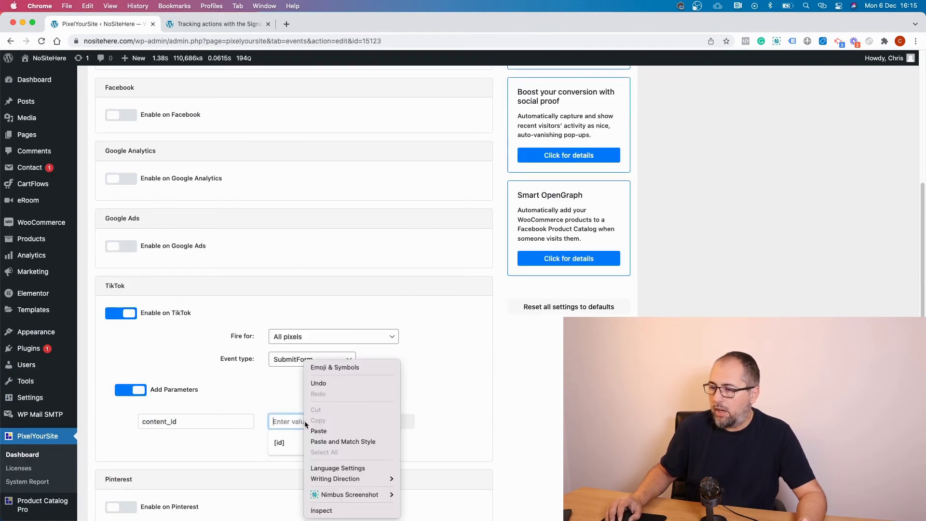
click(310, 431)
click(434, 407)
scroll(436, 401, down, 1)
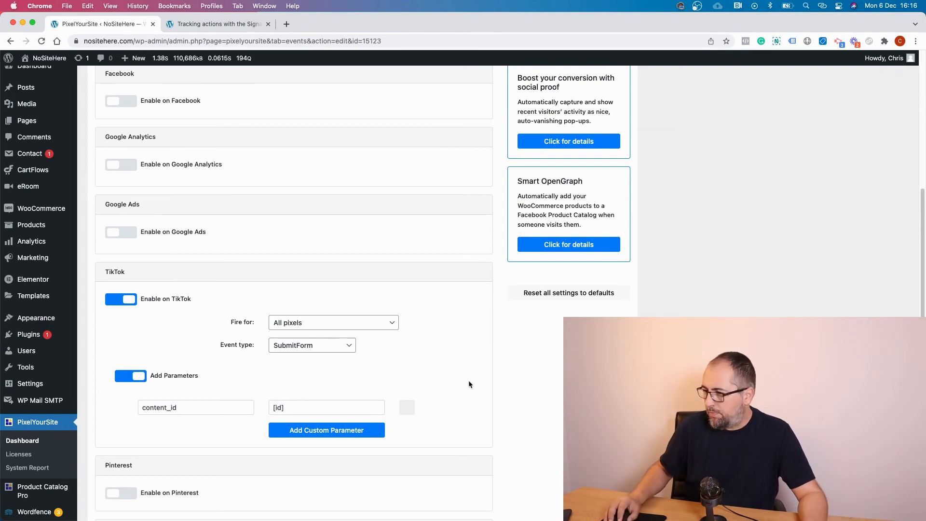
scroll(468, 381, down, 6)
click(302, 475)
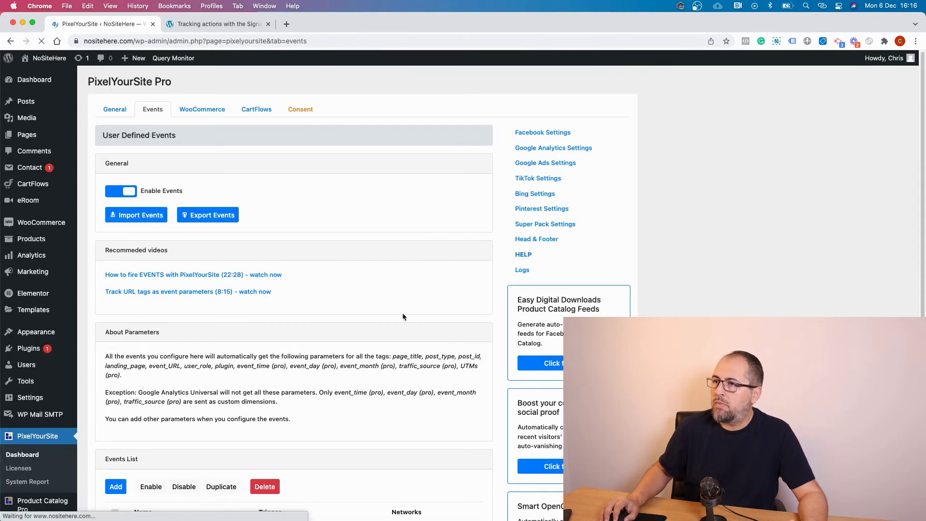
Reload the Tracking actions test page and check which TikTok pixel events have fired
click(221, 28)
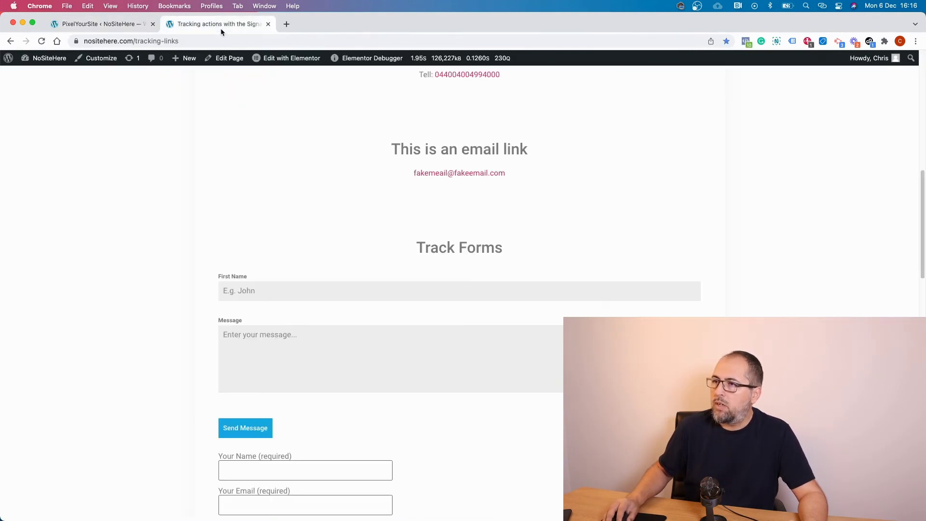
click(41, 41)
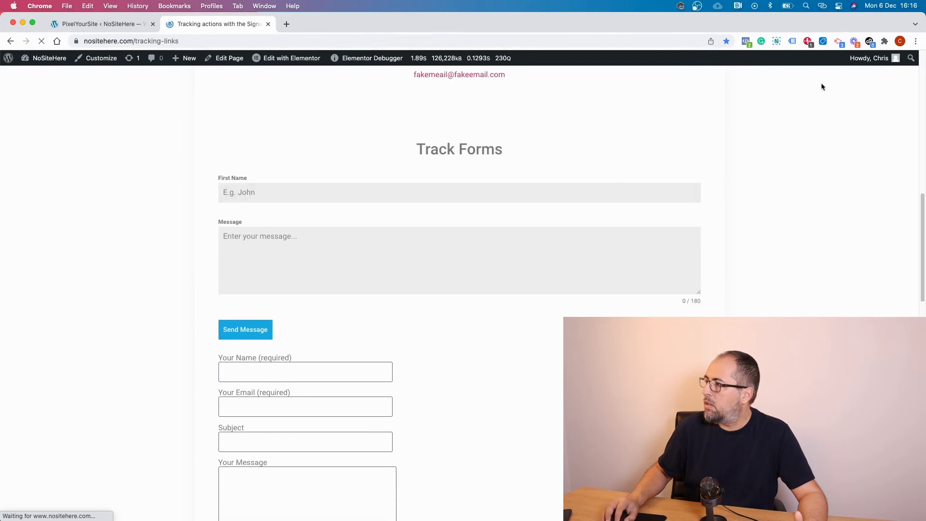
click(871, 41)
click(791, 225)
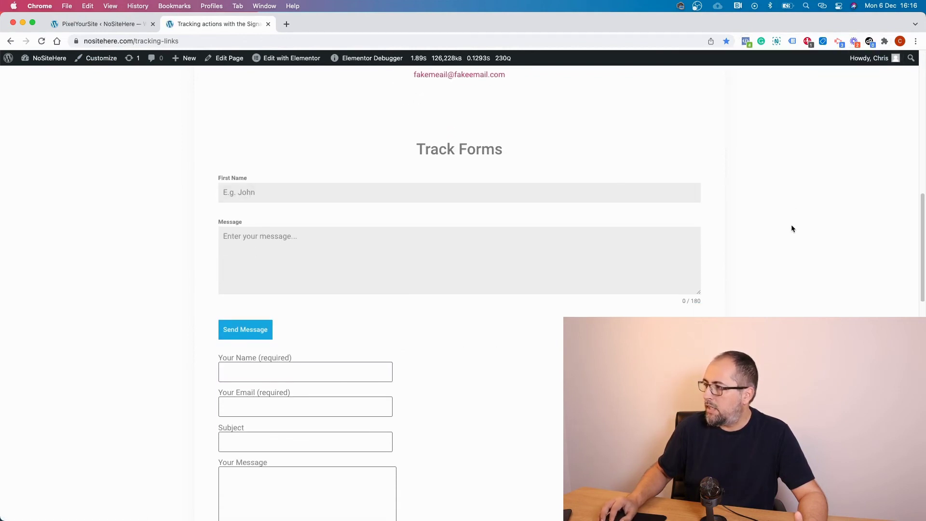
Submit Track Forms with a saved First Name and message 'test'; confirm Pixel Helper's Submit Form event
click(354, 193)
click(265, 217)
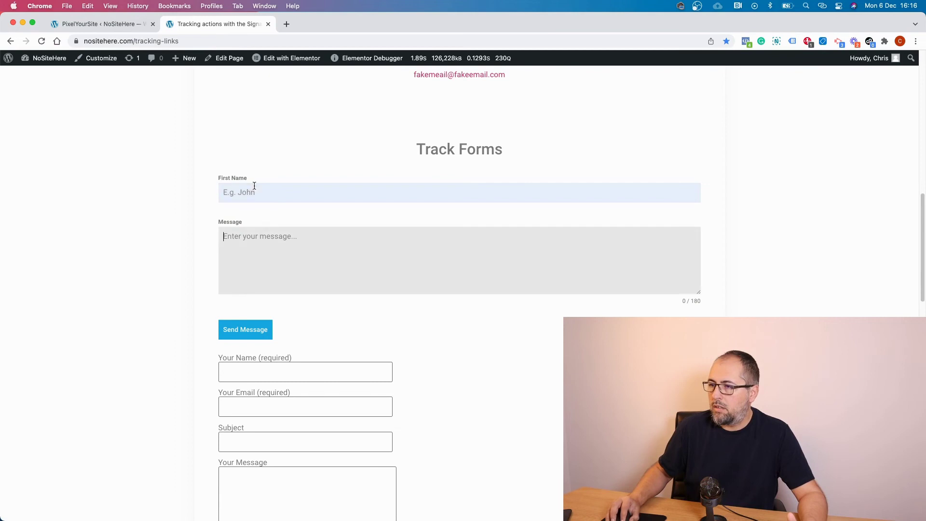
click(252, 190)
click(248, 218)
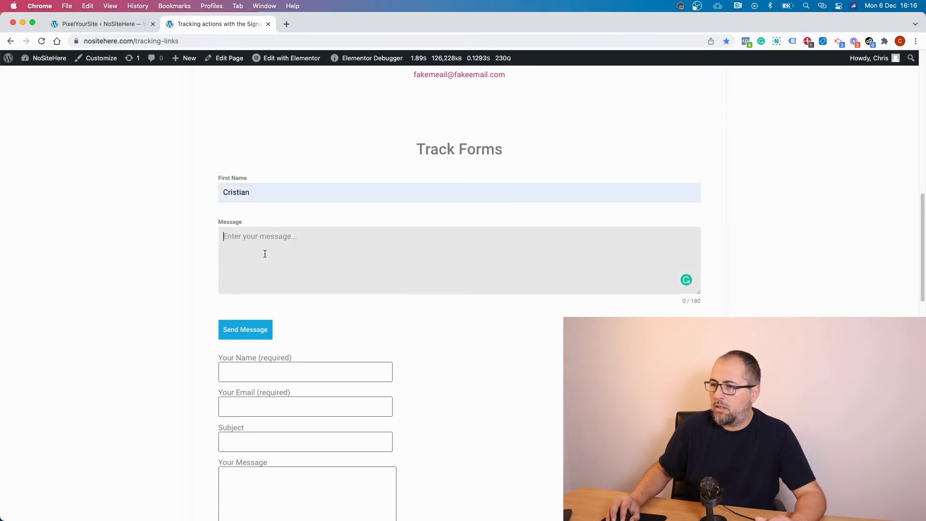
click(265, 253)
text(rw)
key(BackSpace)
key(BackSpace)
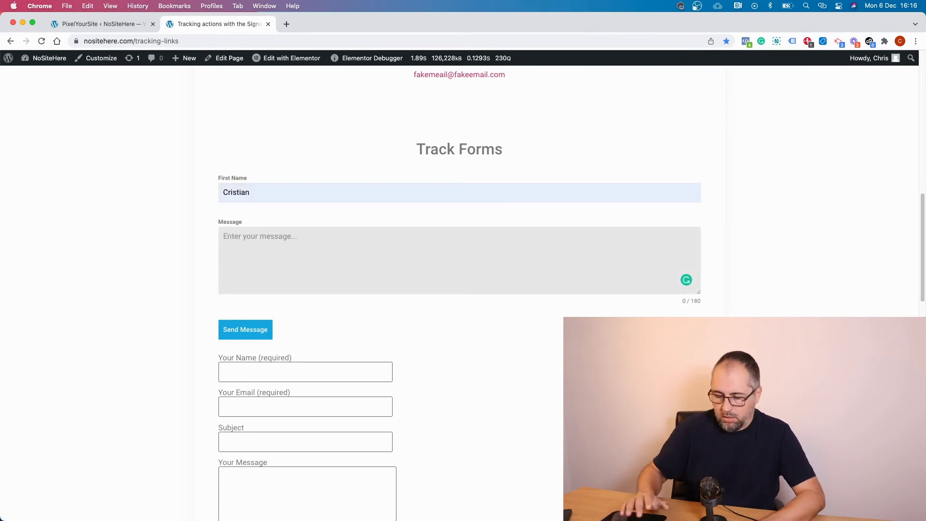
text(test)
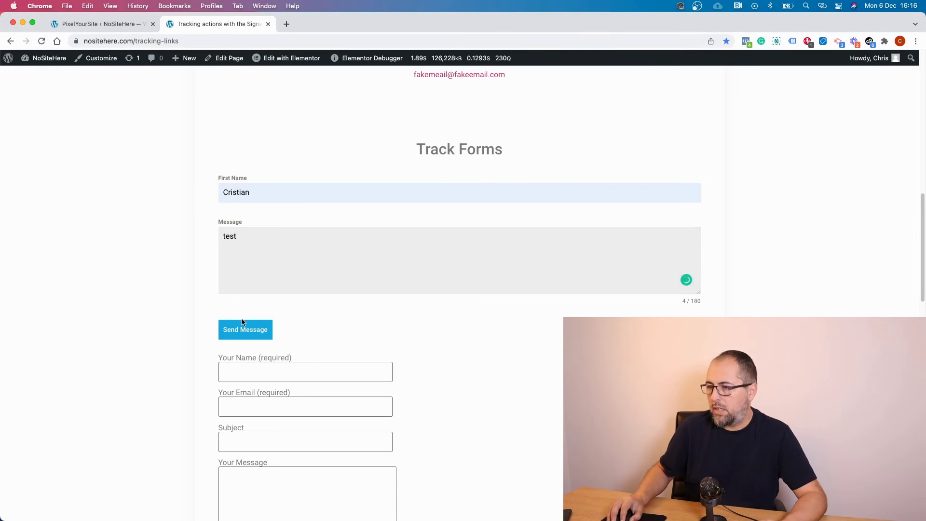
click(243, 327)
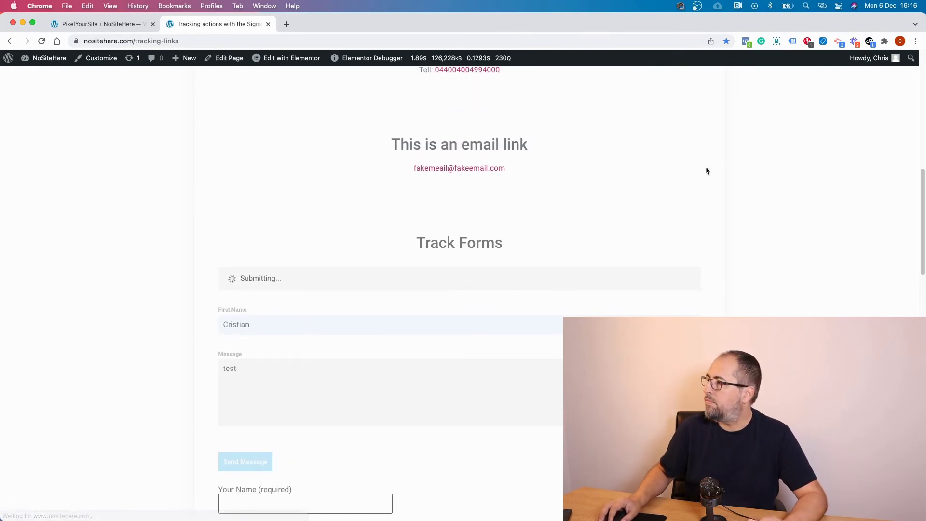
click(873, 42)
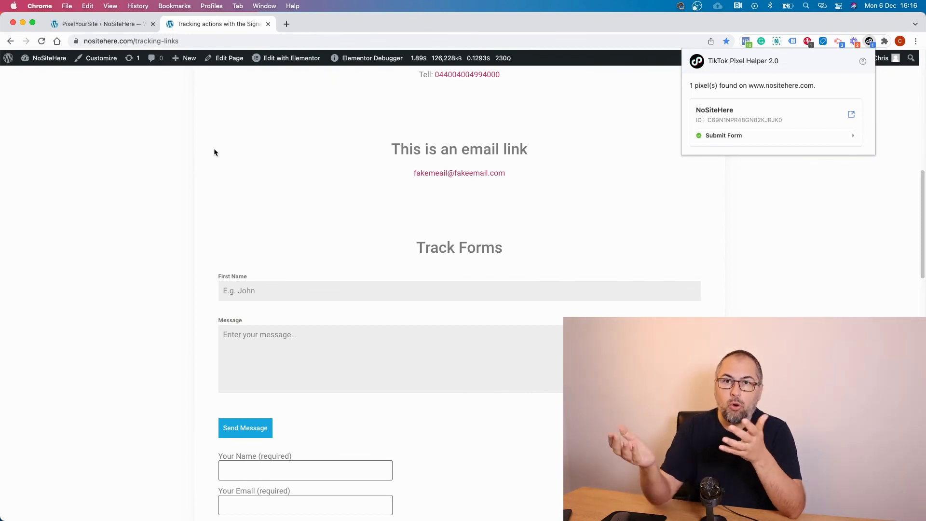
Close Pixel Helper, look over the test page, and go back to the PixelYourSite Pro Events tab
click(739, 253)
scroll(739, 253, up, 5)
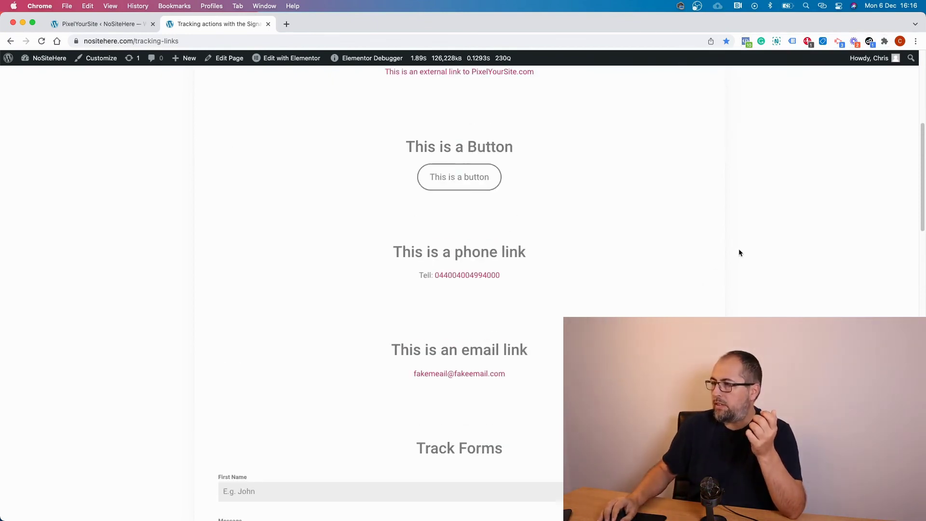
scroll(739, 252, up, 5)
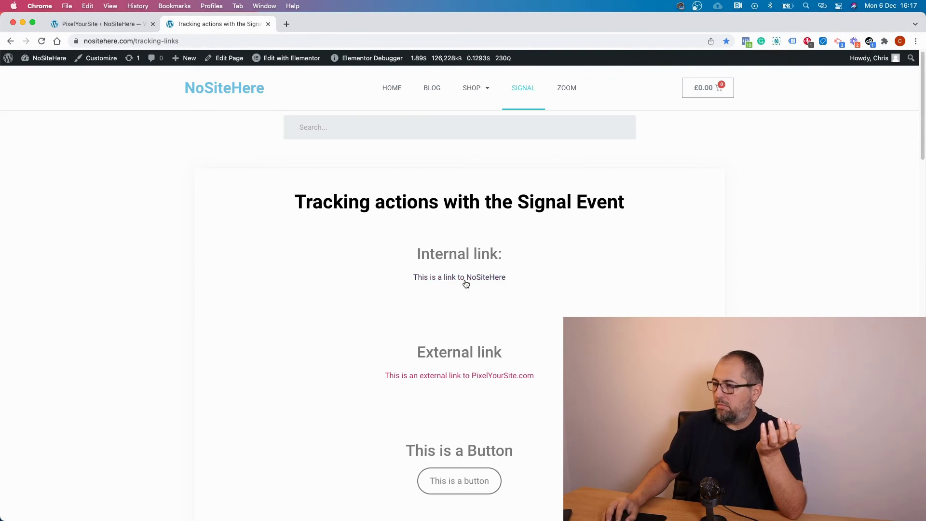
scroll(835, 225, down, 10)
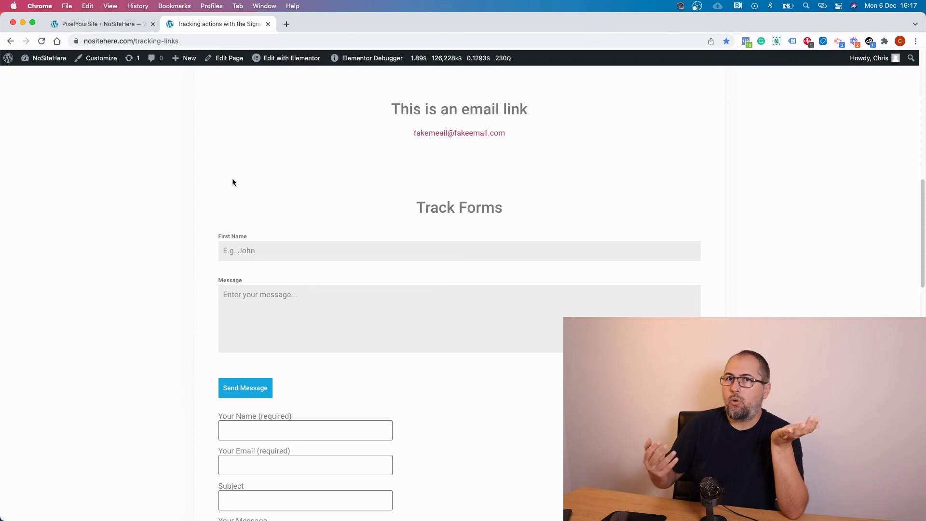
click(95, 23)
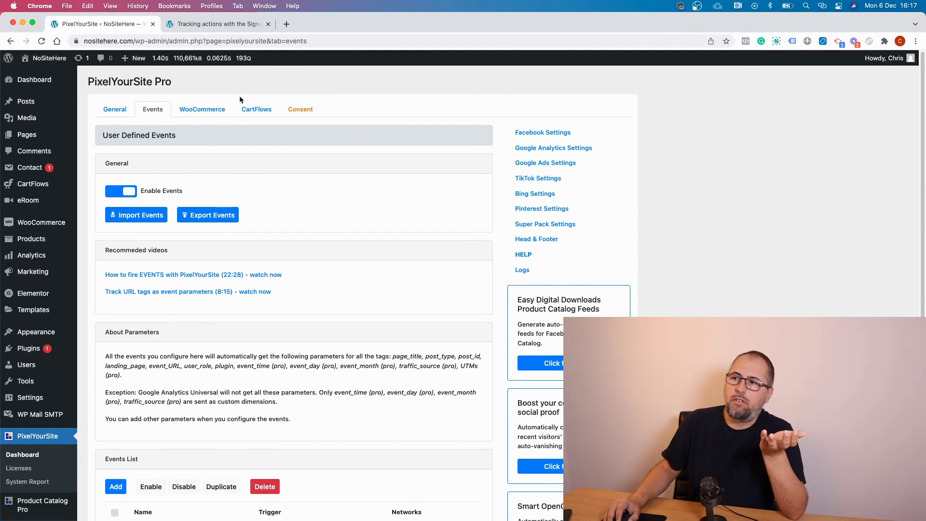
Inspect the Track Forms Send Message button in DevTools, confirming its forminator-button-submit class
right_click(207, 24)
click(217, 24)
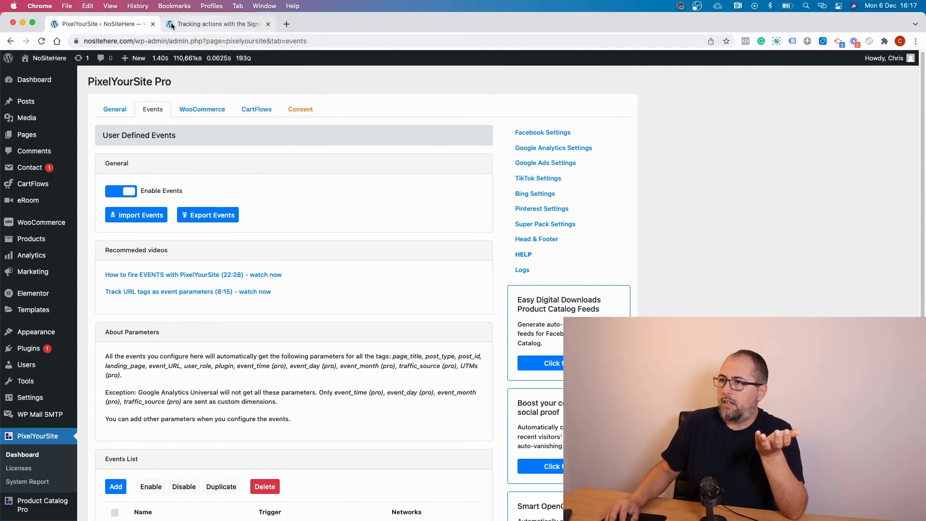
click(217, 24)
scroll(309, 270, down, 3)
right_click(262, 301)
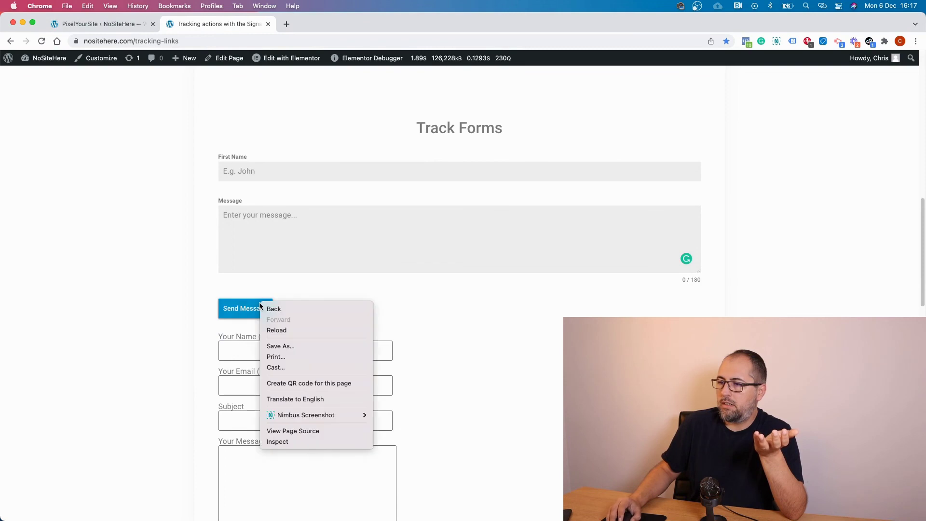
click(299, 443)
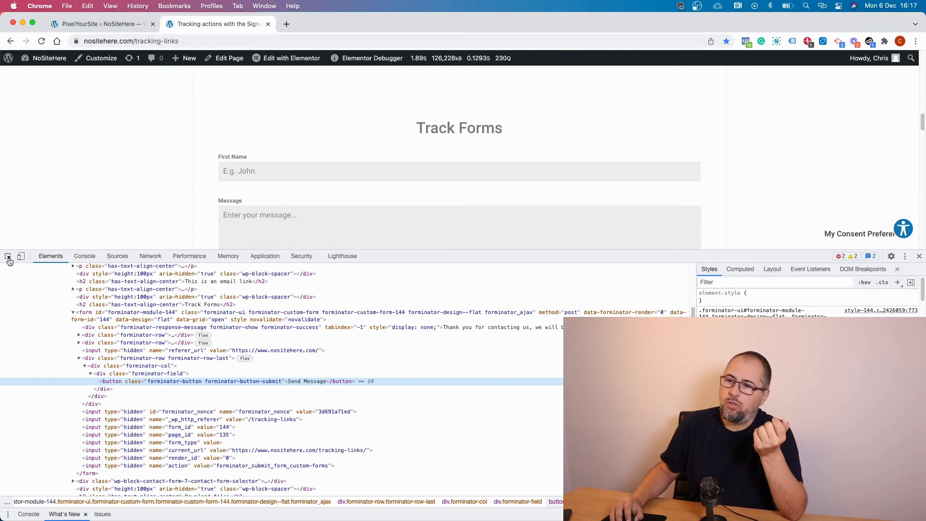
click(919, 256)
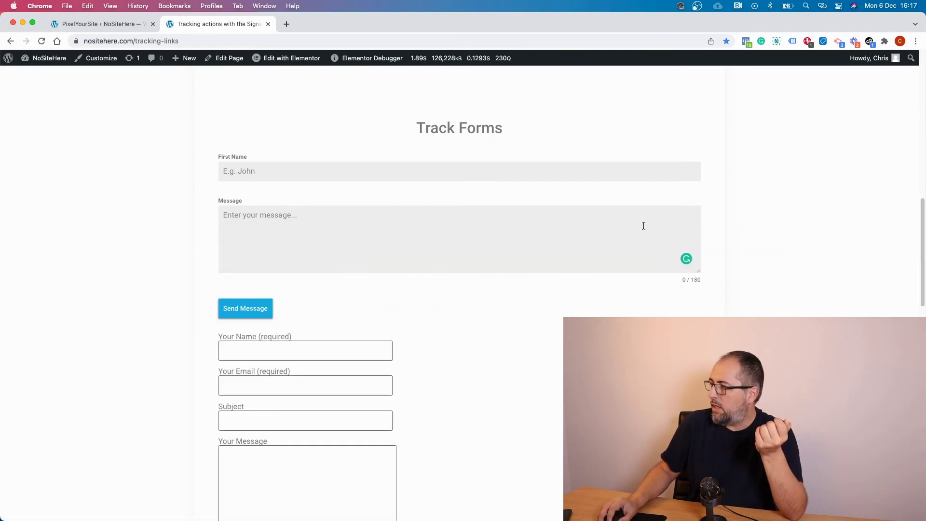